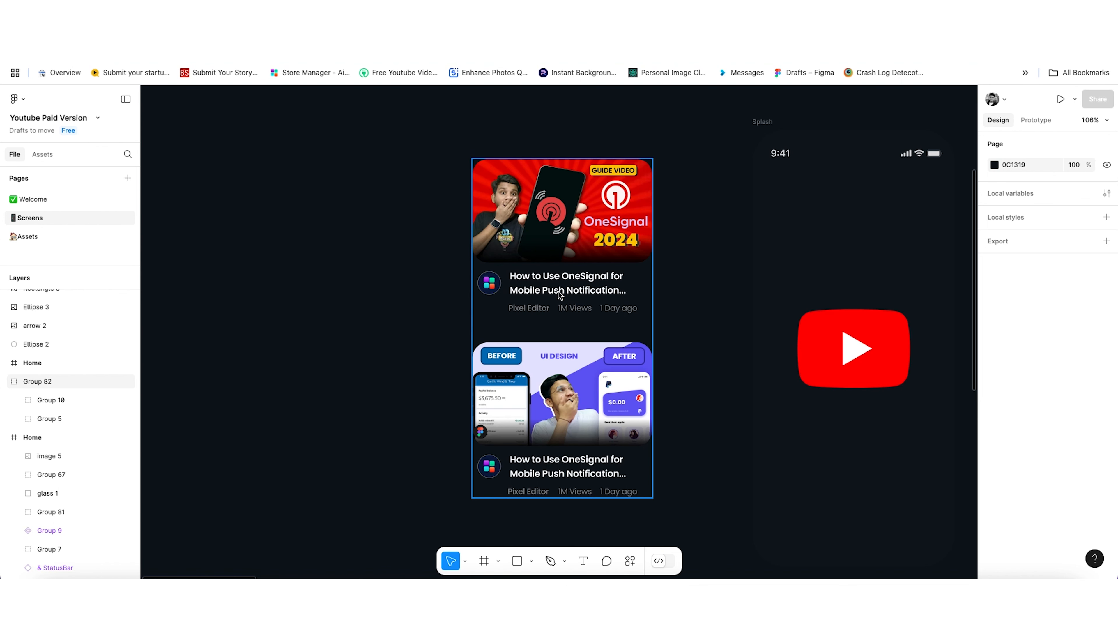
pyautogui.click(560, 295)
pyautogui.scroll(2, 561, 294)
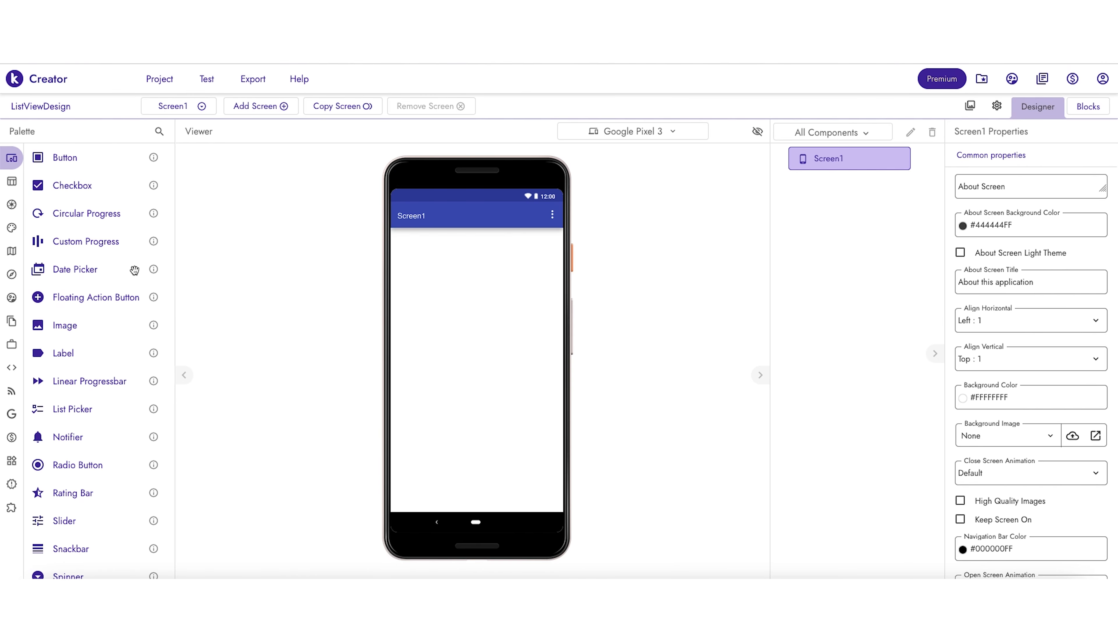
# In Kodular Creator, add a Vertical Arrangement to Screen1 with Fill parent width and centered horizontal alignment.
pyautogui.click(13, 180)
pyautogui.click(44, 202)
pyautogui.moveTo(84, 353); pyautogui.dragTo(367, 328)
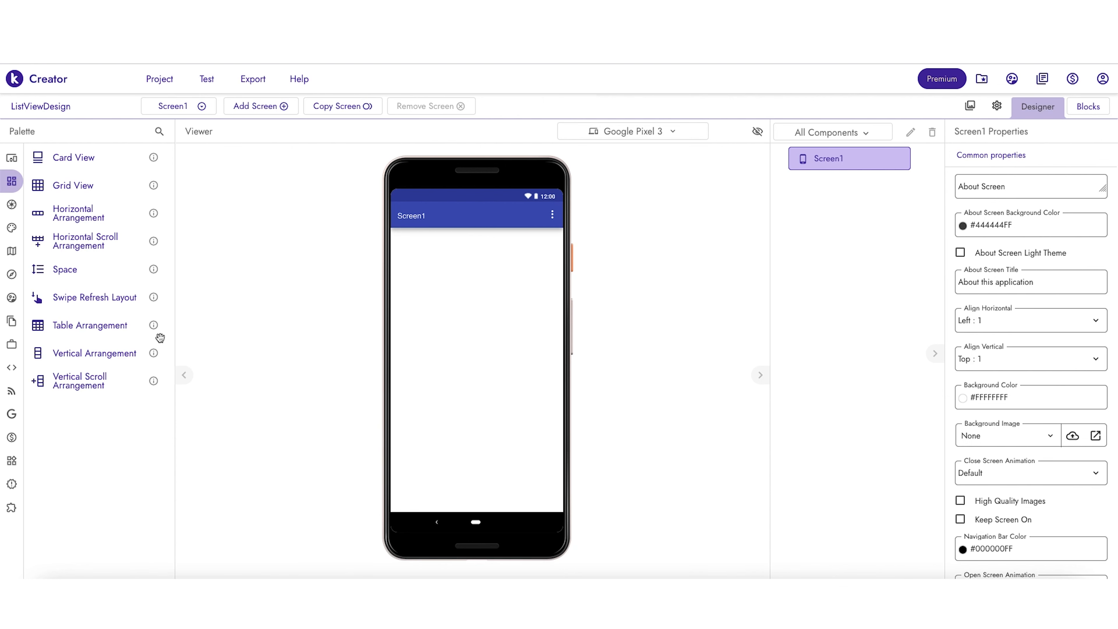
pyautogui.moveTo(169, 352); pyautogui.dragTo(511, 308)
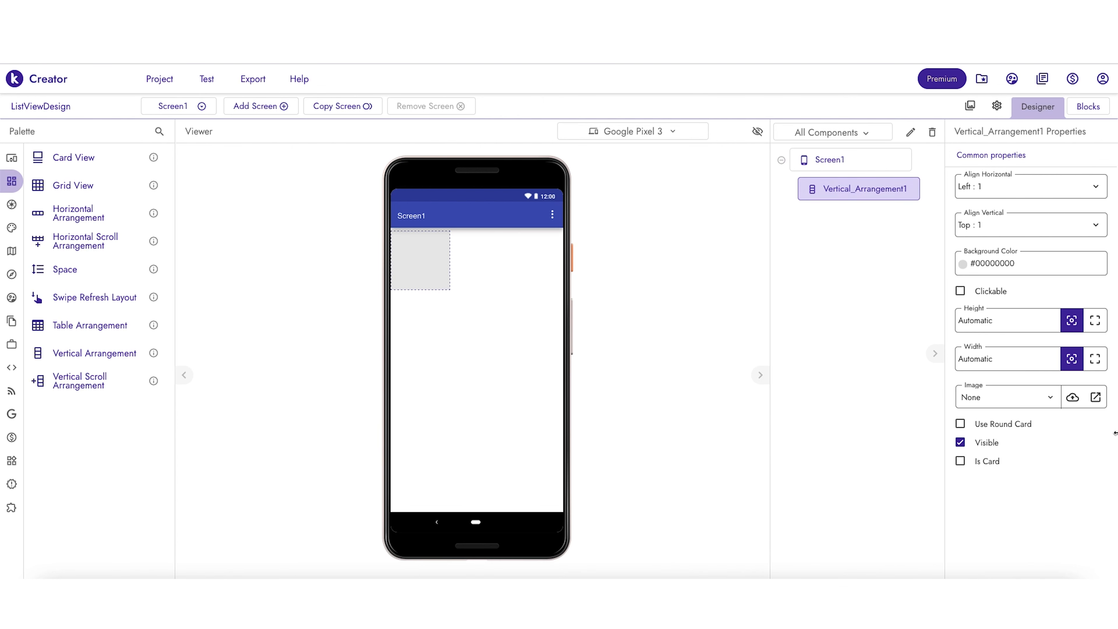
pyautogui.click(1096, 360)
pyautogui.click(1022, 186)
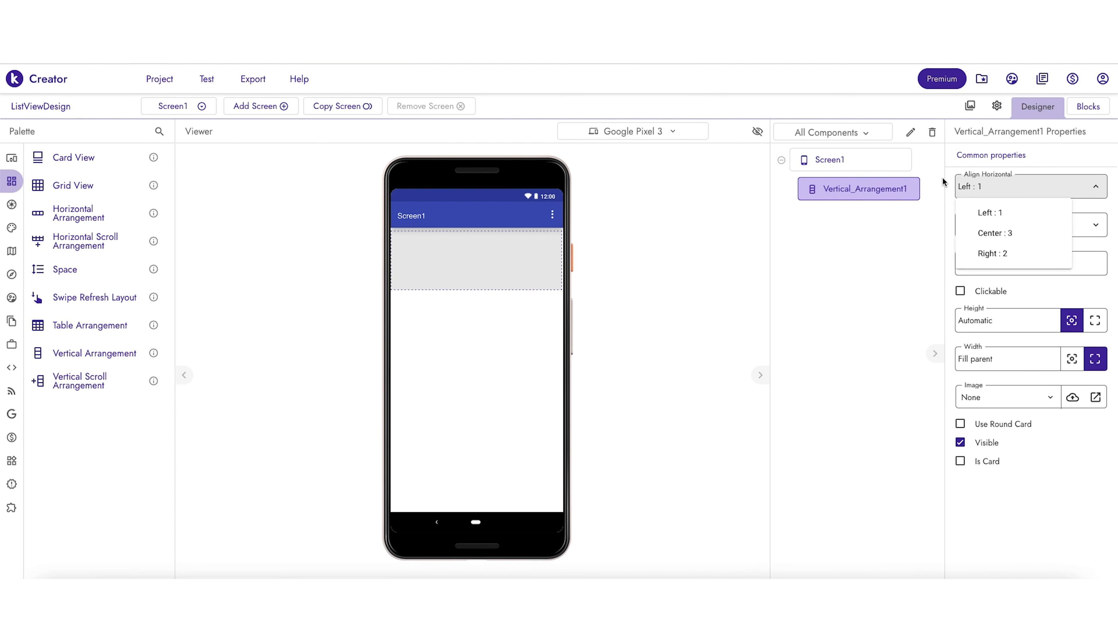
pyautogui.click(1008, 242)
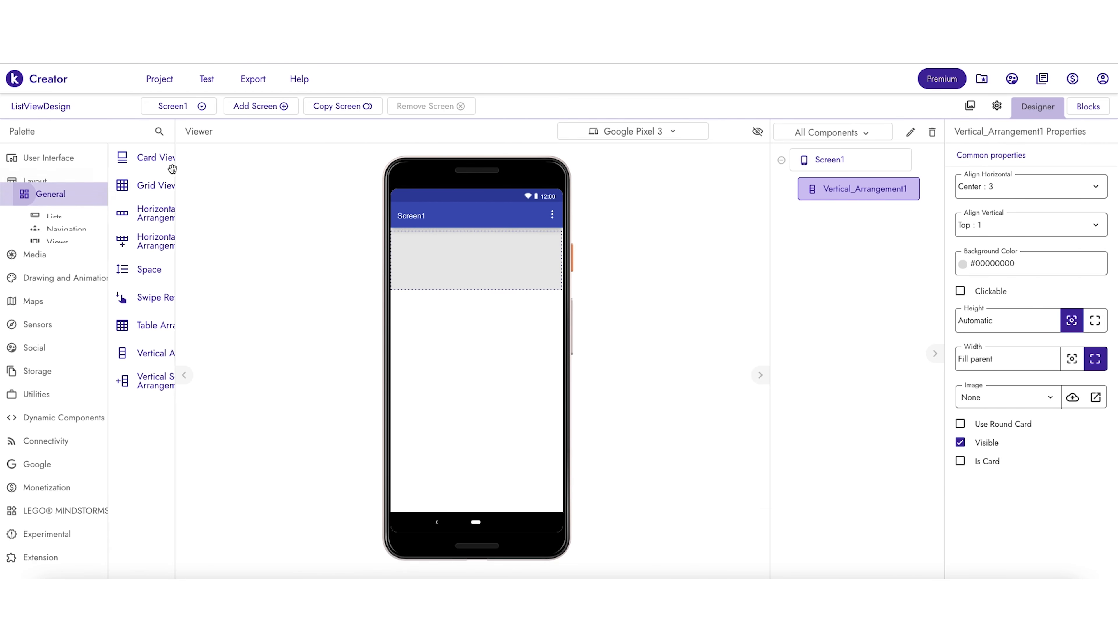
# Add a Card View inside the vertical arrangement and set its width to 85% and height to 28%.
pyautogui.click(98, 155)
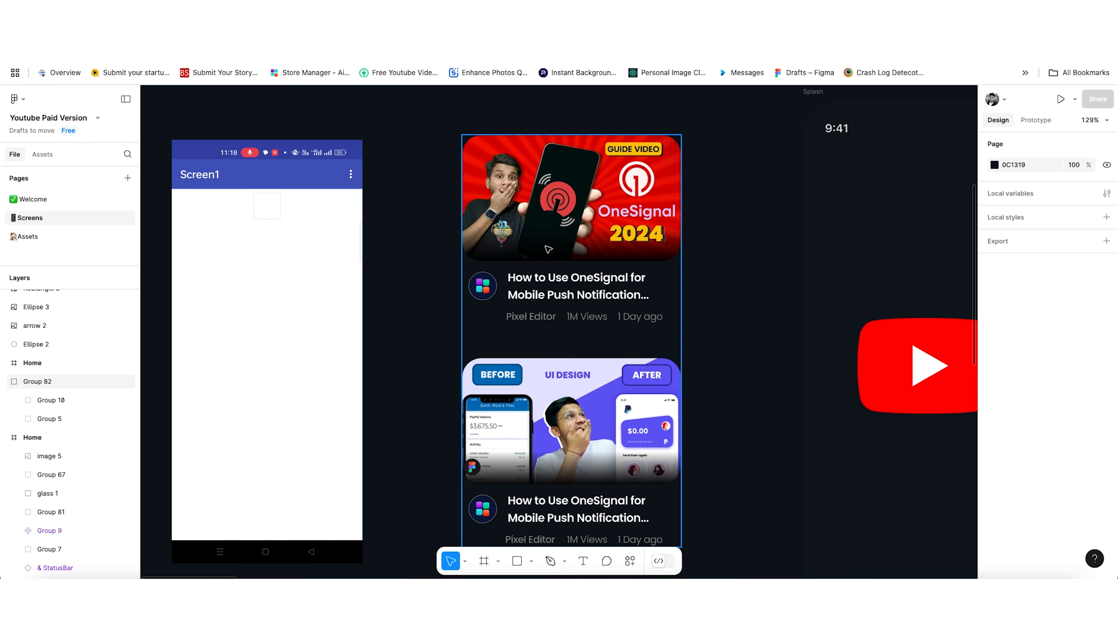
pyautogui.click(565, 228)
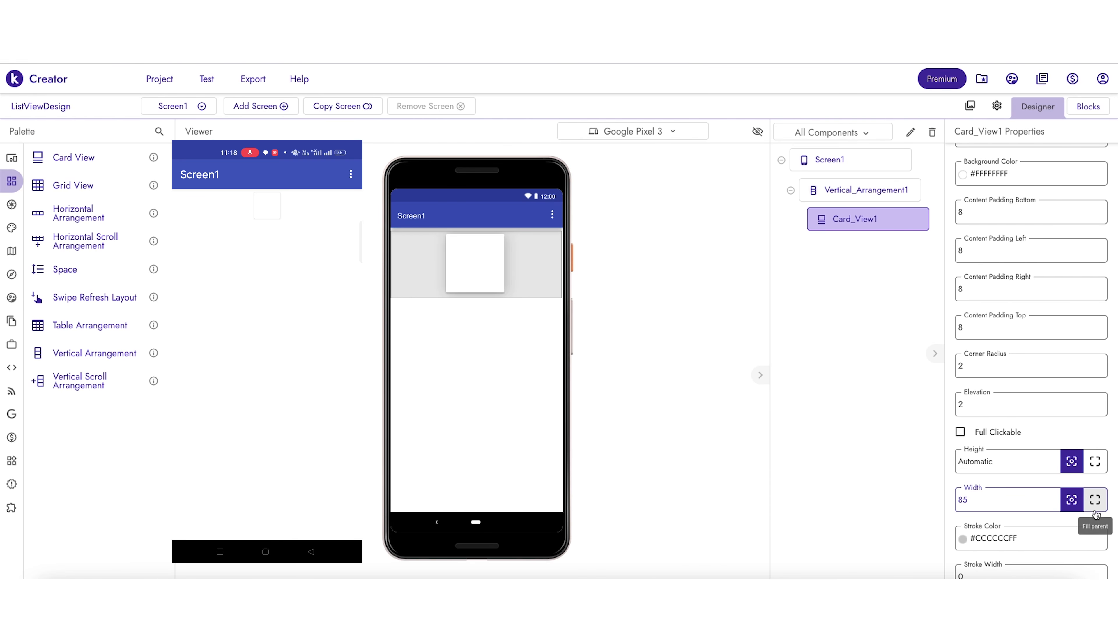
pyautogui.click(1095, 499)
pyautogui.click(1034, 500)
pyautogui.write('85%')
pyautogui.click(985, 461)
pyautogui.write('28%')
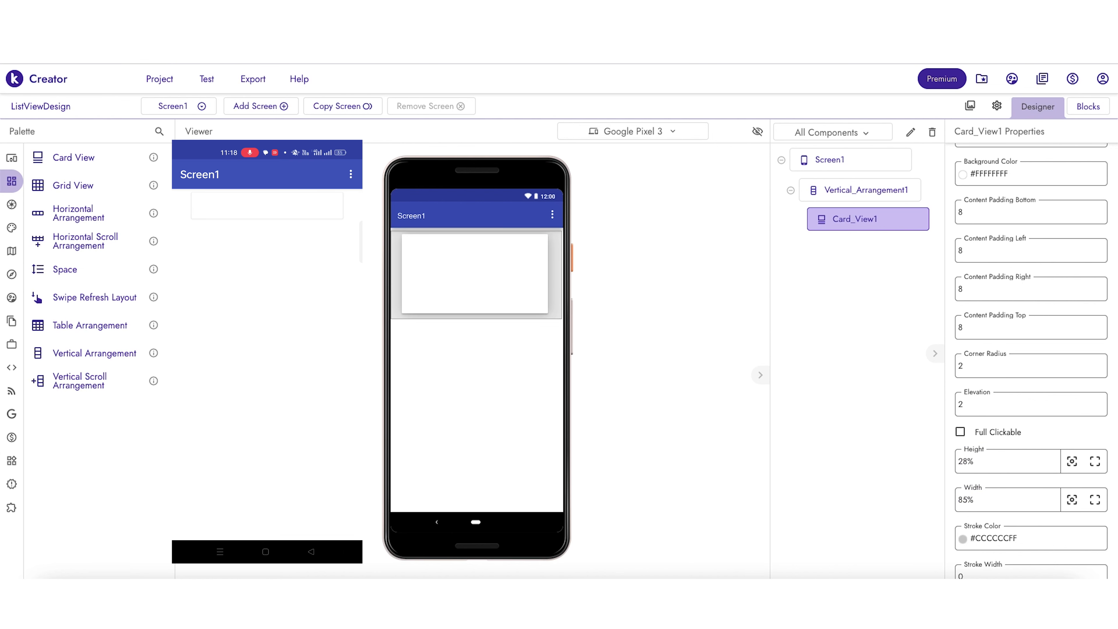
pyautogui.write('0')
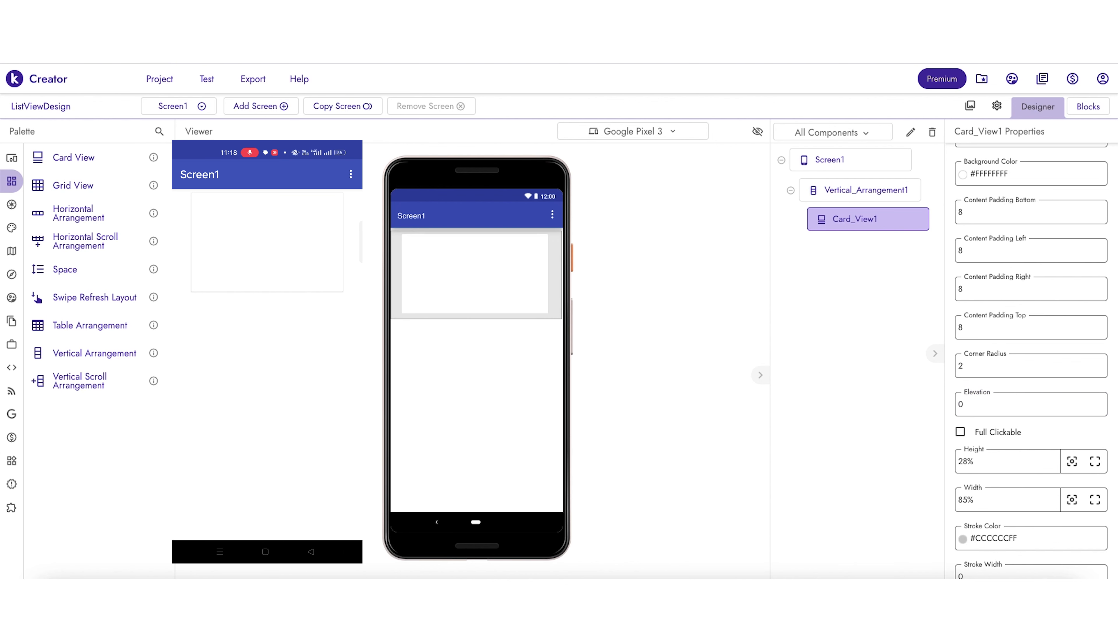
pyautogui.click(974, 407)
pyautogui.write('2')
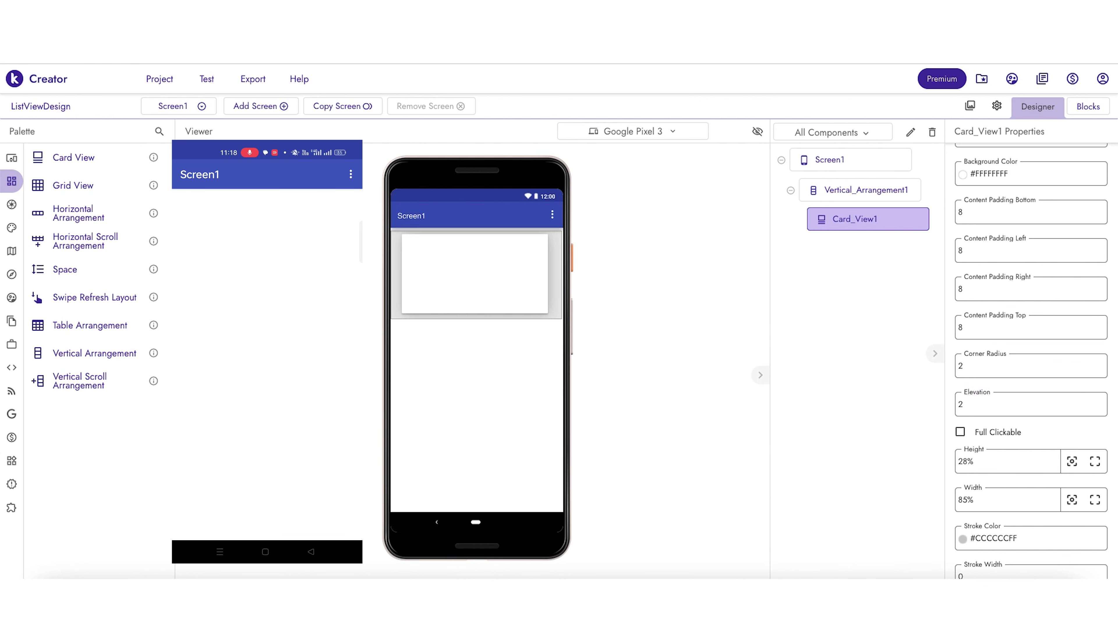
# Set the card's corner radius to 28 and compare it with the video card mockup in Figma.
pyautogui.click(979, 373)
pyautogui.click(979, 372)
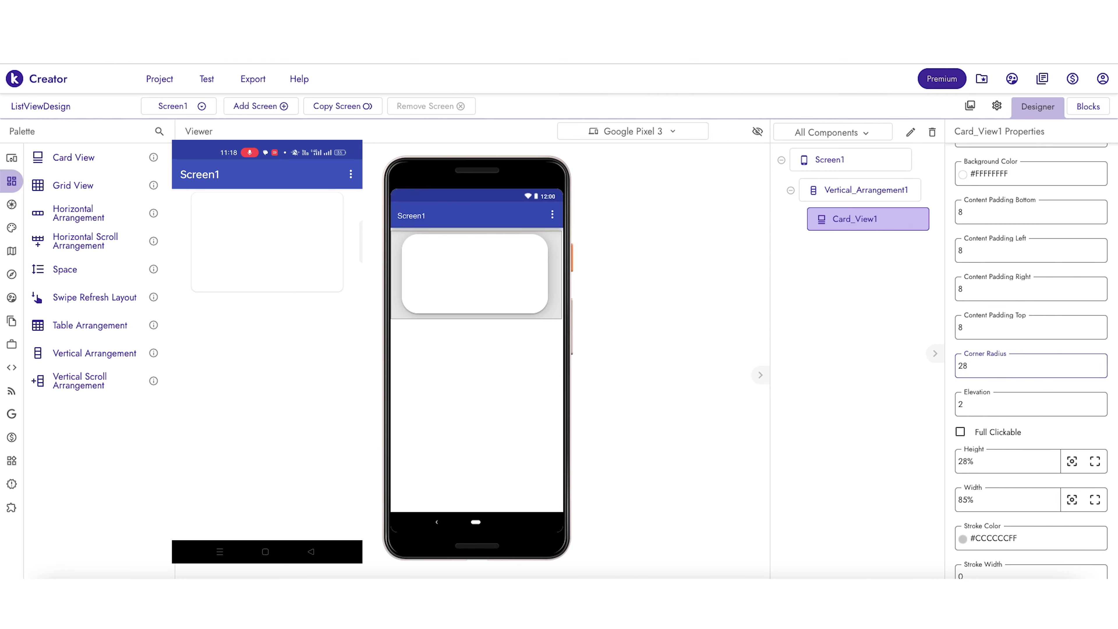
pyautogui.hotkey('ctrl', 'Right')
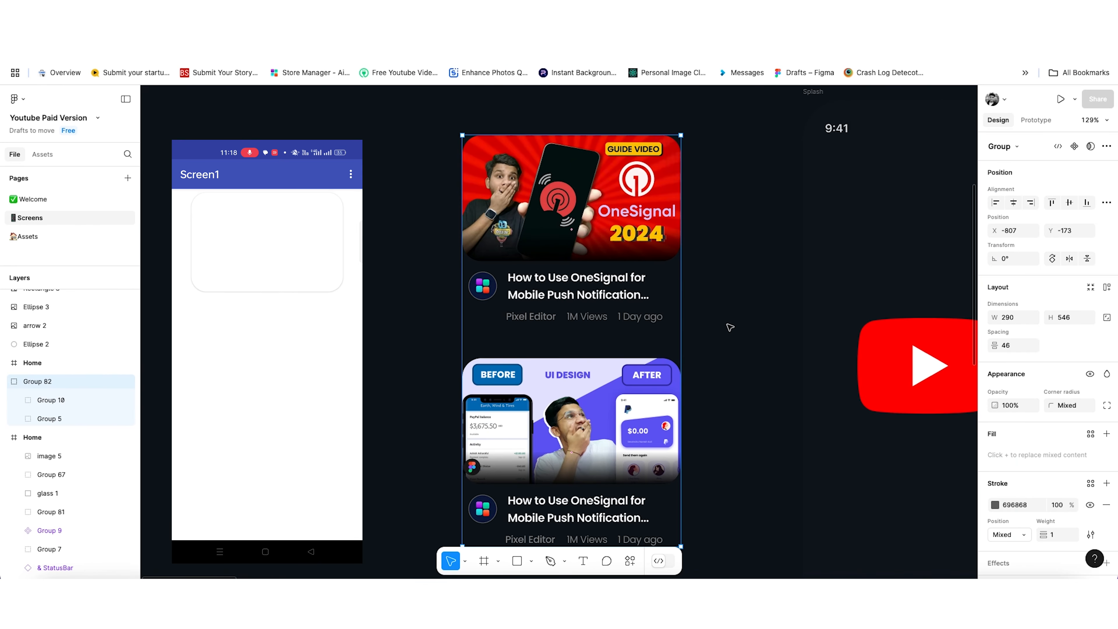
pyautogui.hotkey('ctrl', 'Left')
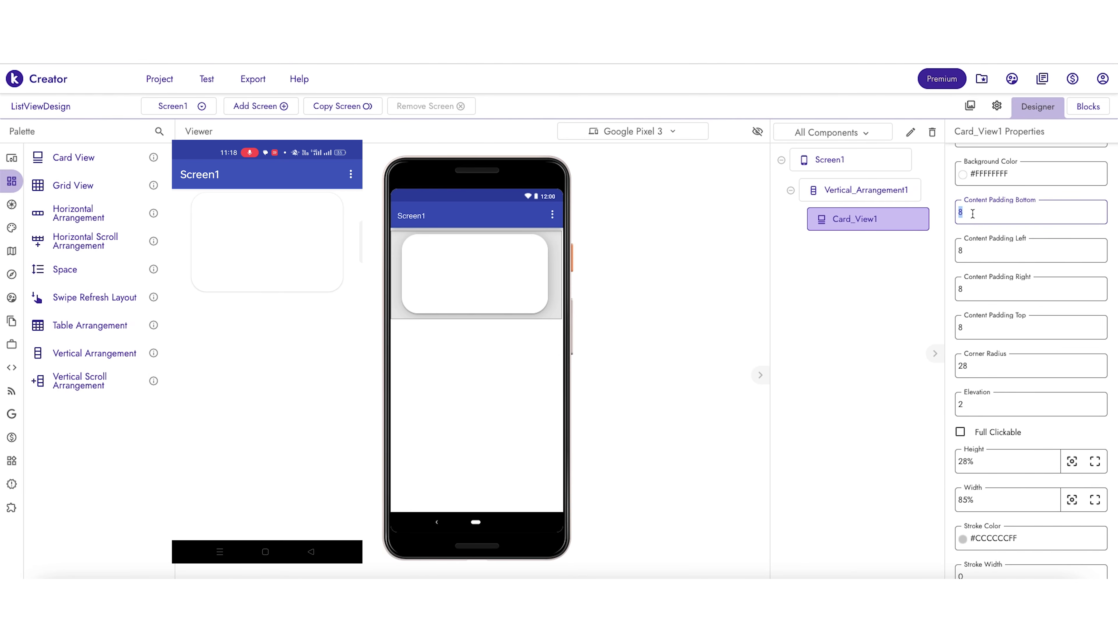
# Set the card's content padding to 0 on all four sides and enable Full Clickable.
pyautogui.doubleClick(970, 286)
pyautogui.write('0')
pyautogui.doubleClick(975, 321)
pyautogui.write('0')
pyautogui.click(961, 431)
pyautogui.scroll(-1, 1013, 457)
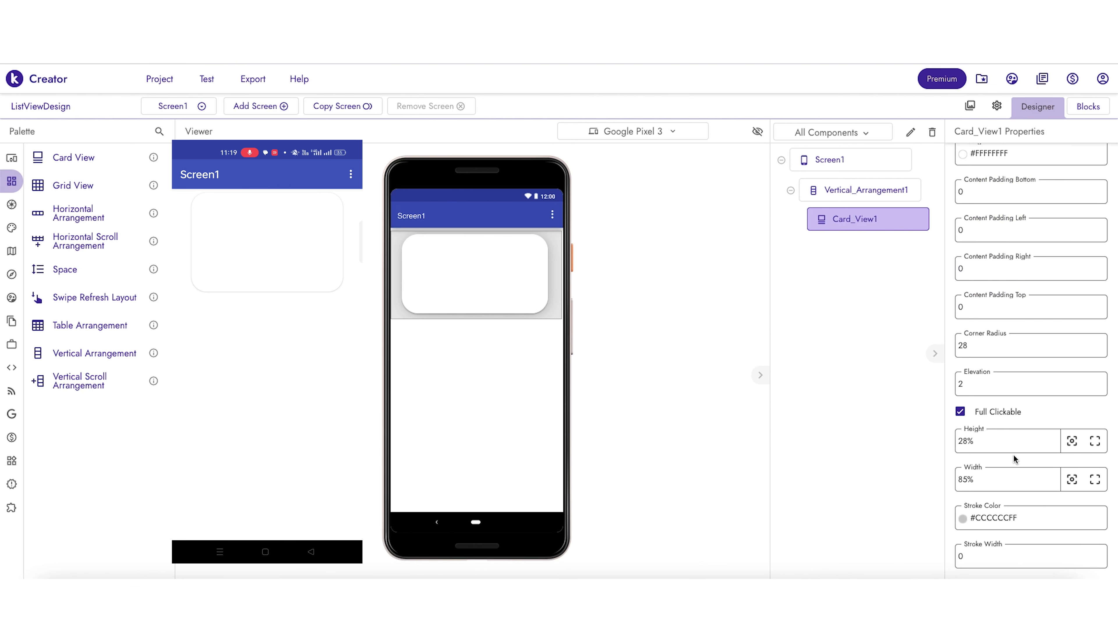
pyautogui.hotkey('ctrl', 'Right')
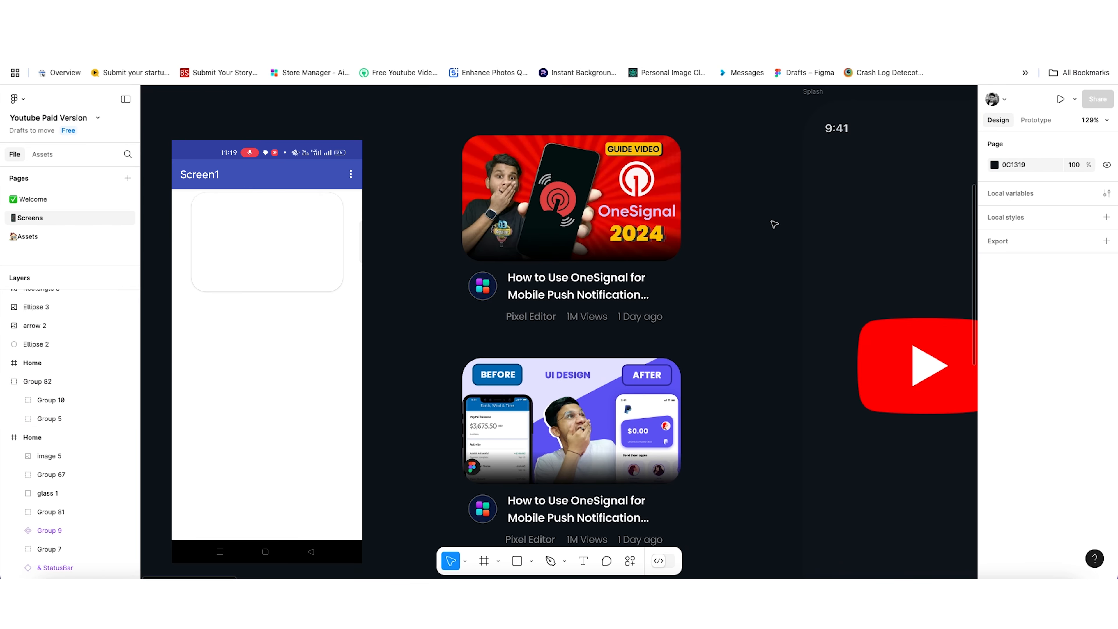
pyautogui.hotkey('ctrl', 'Left')
pyautogui.moveTo(1020, 418); pyautogui.dragTo(979, 419)
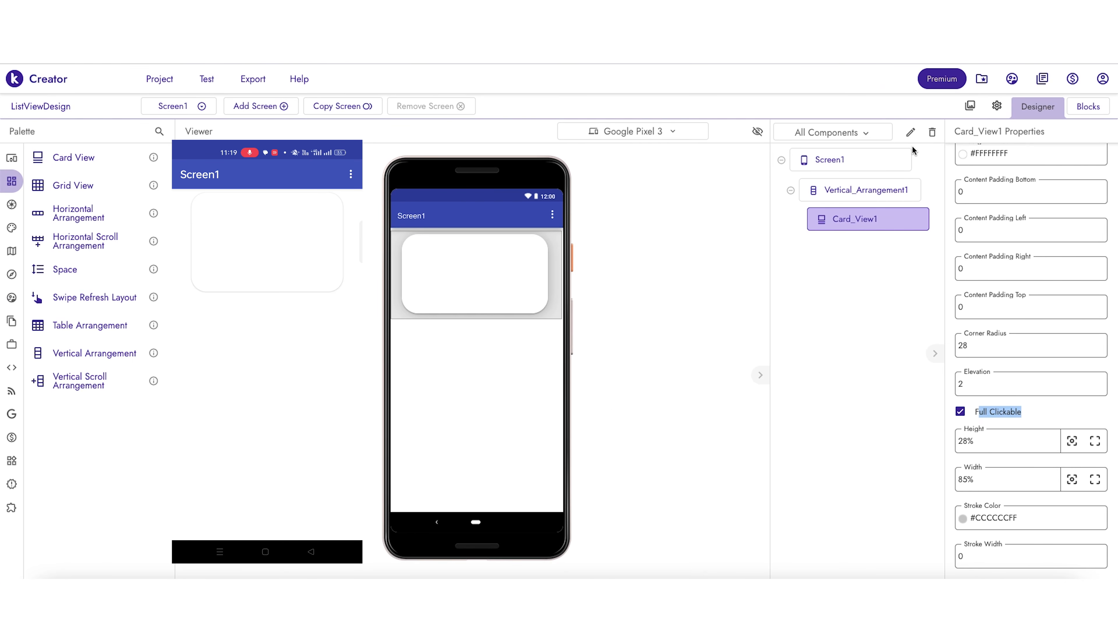
# Rename the Card View component to Thubnail.
pyautogui.click(911, 132)
pyautogui.write('Thubnail')
pyautogui.press('Return')
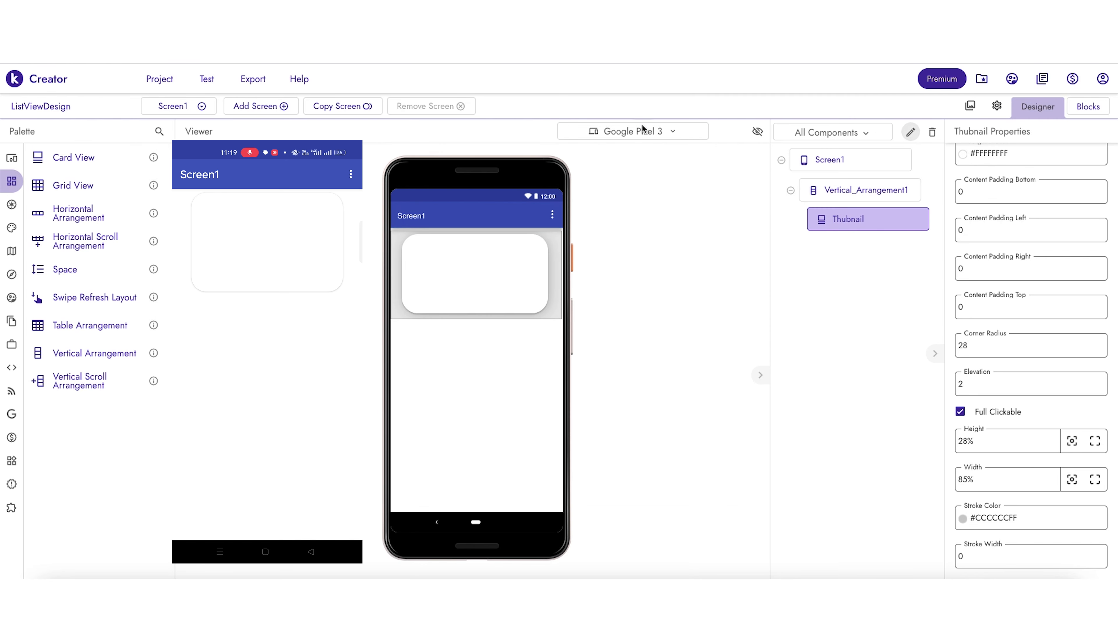
# Add a Horizontal Arrangement inside the Thubnail card, filling its height and width, with background color #616161FF.
pyautogui.moveTo(104, 213); pyautogui.dragTo(474, 264)
pyautogui.click(1095, 321)
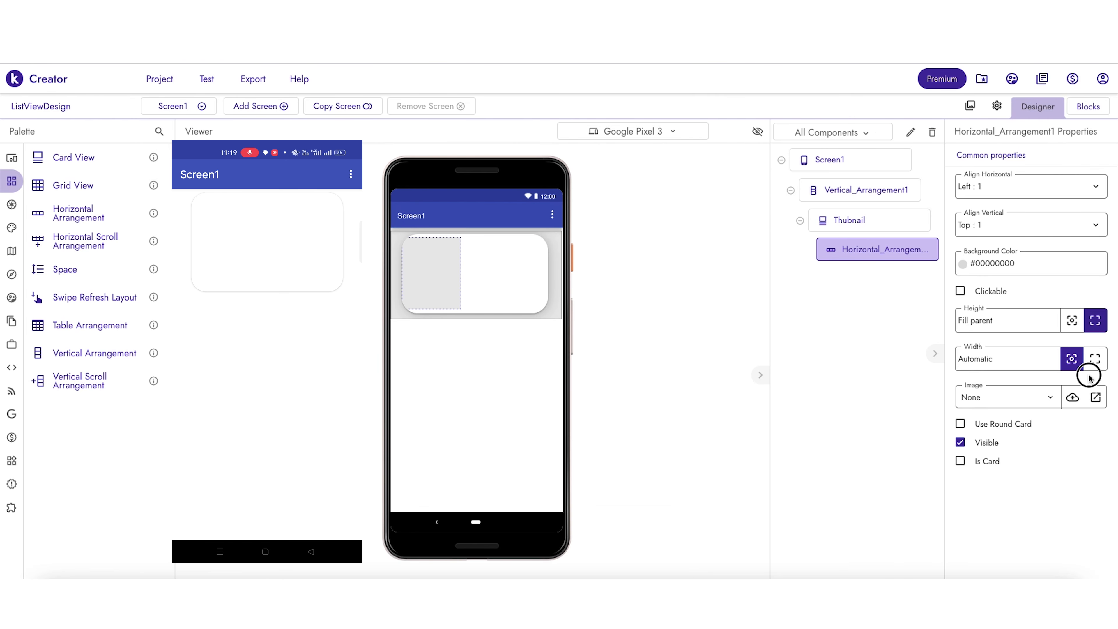
pyautogui.click(1095, 359)
pyautogui.click(1070, 269)
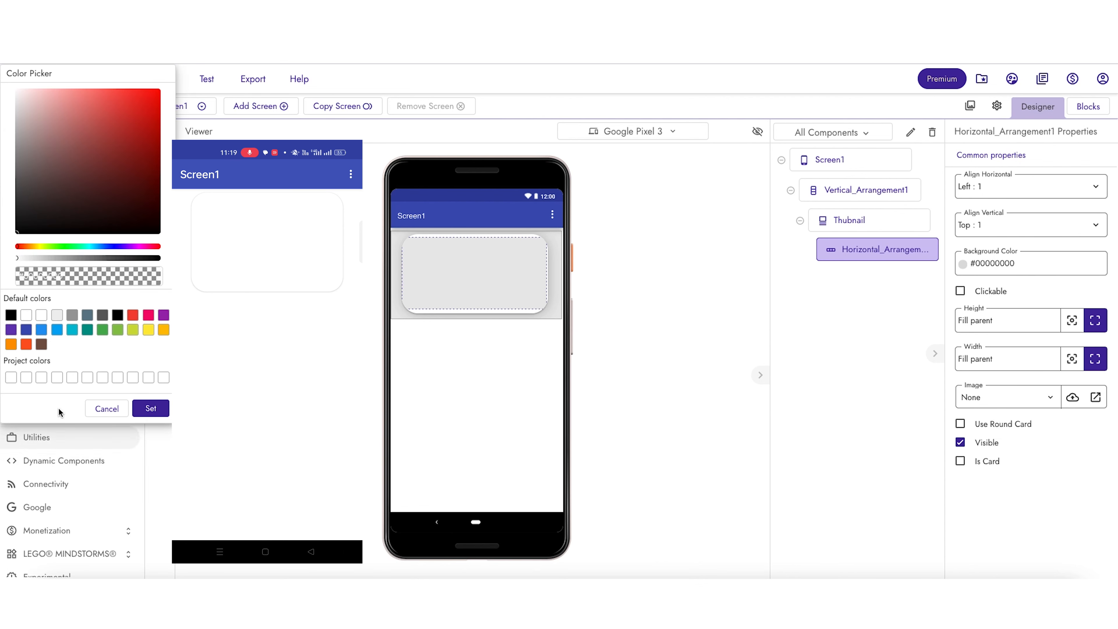
pyautogui.click(150, 408)
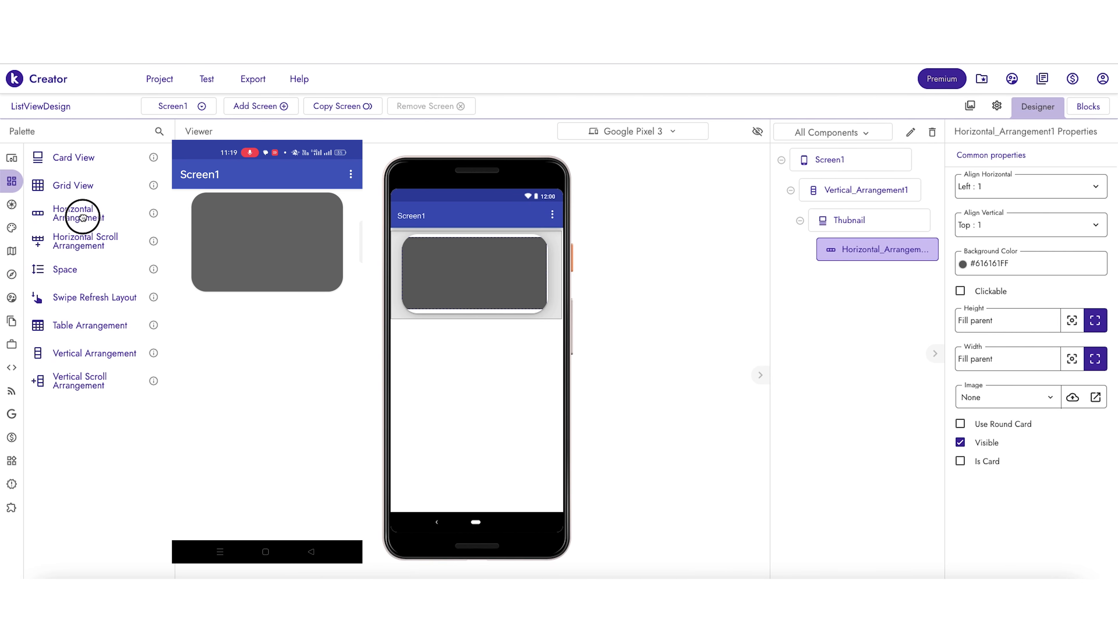
# Add a second Horizontal Arrangement below the card with Fill parent width and centered vertical alignment.
pyautogui.moveTo(84, 214); pyautogui.dragTo(458, 317)
pyautogui.click(1095, 358)
pyautogui.click(1039, 227)
pyautogui.click(995, 271)
# Place a 20px wide Space at the start of the lower horizontal arrangement and check the spacing against the Figma mockup.
pyautogui.moveTo(89, 273); pyautogui.dragTo(408, 348)
pyautogui.write('20px')
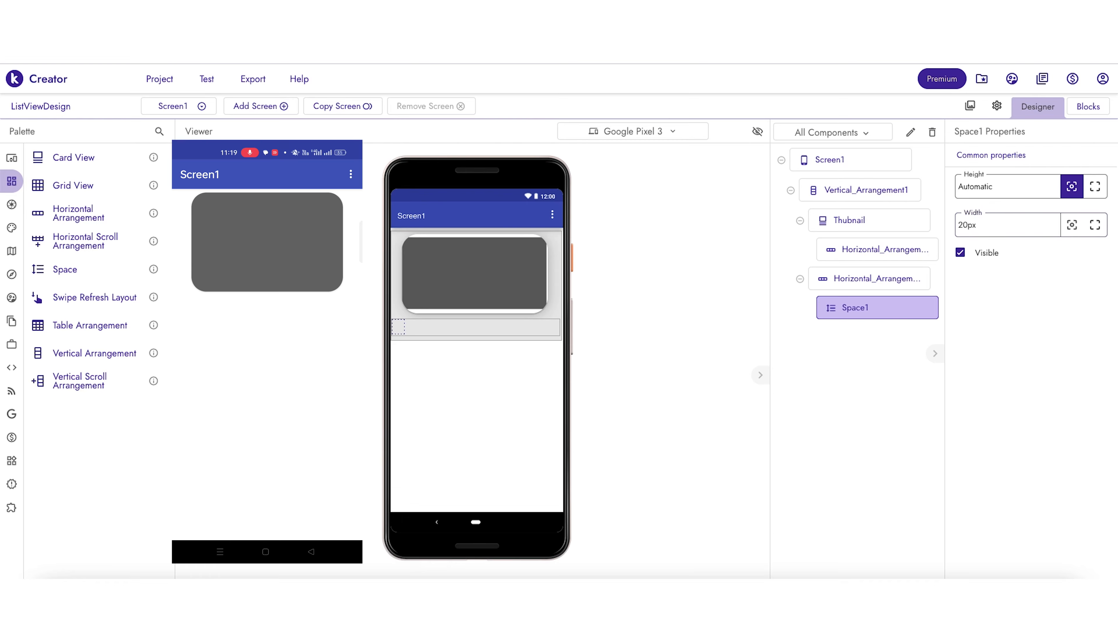
pyautogui.hotkey('ctrl', 'Right')
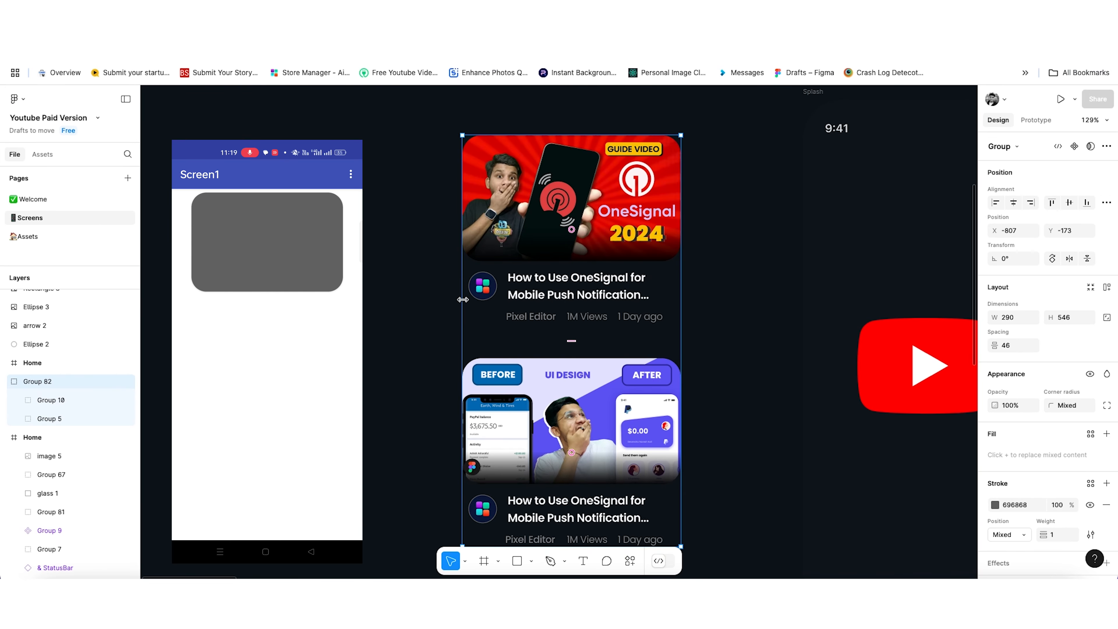
pyautogui.hotkey('ctrl', 'Left')
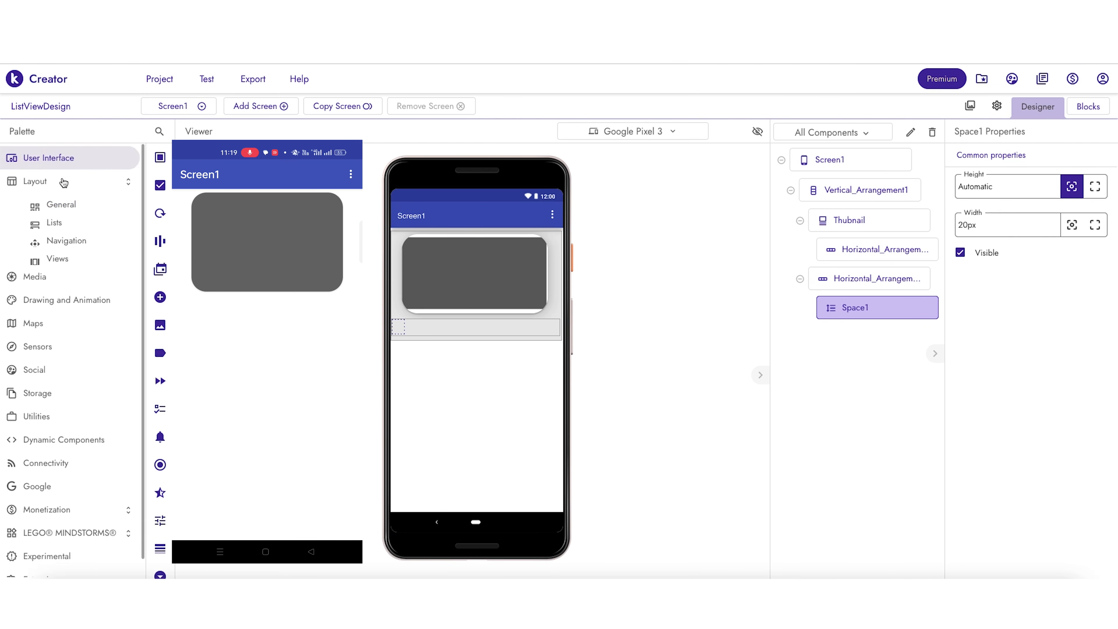
# Add a Button after the space in the lower row and set its height and width to 60px.
pyautogui.click(75, 158)
pyautogui.moveTo(75, 158); pyautogui.dragTo(413, 330)
pyautogui.click(1017, 437)
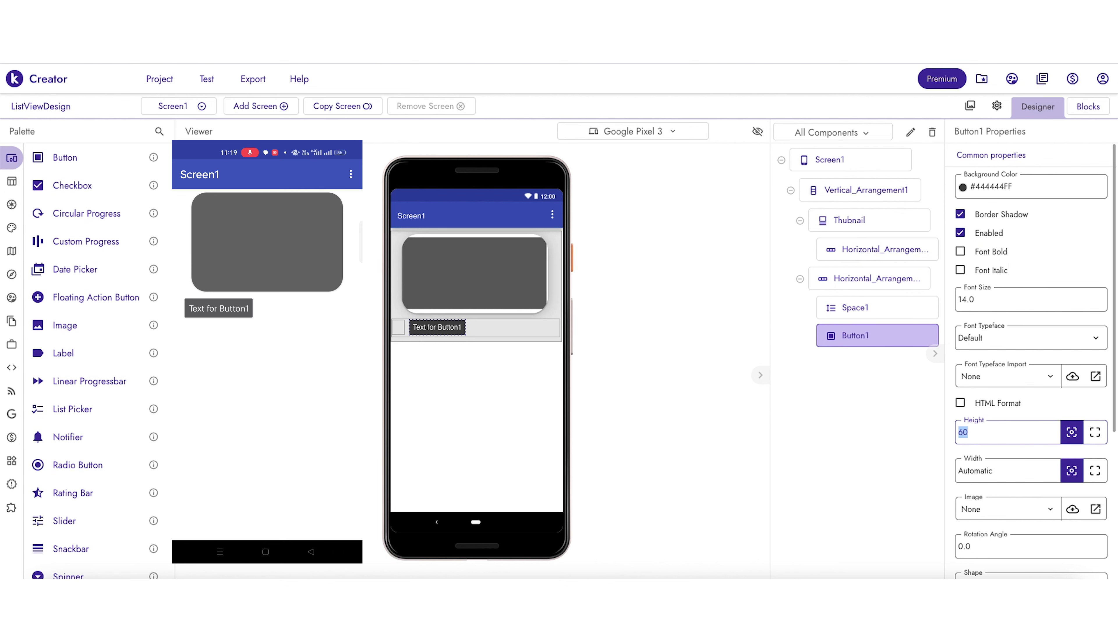
pyautogui.click(1013, 469)
pyautogui.write('60')
pyautogui.click(1006, 453)
# Change the button's shape to Oval and clear its text.
pyautogui.scroll(-3, 1006, 454)
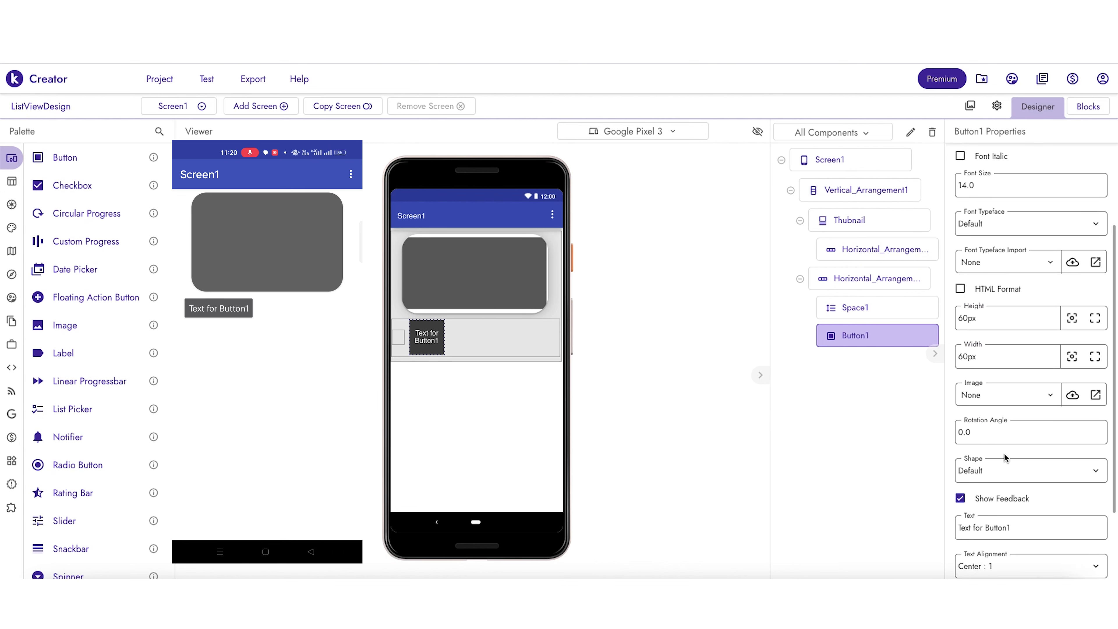
pyautogui.click(1005, 474)
pyautogui.click(983, 558)
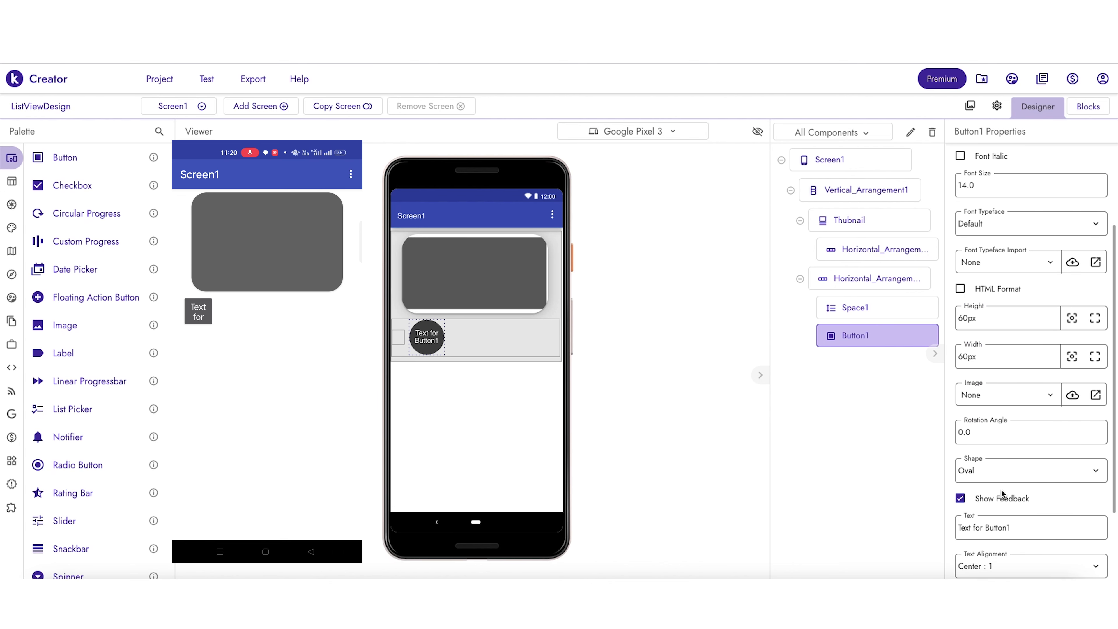
pyautogui.scroll(-3, 1006, 489)
pyautogui.click(1019, 423)
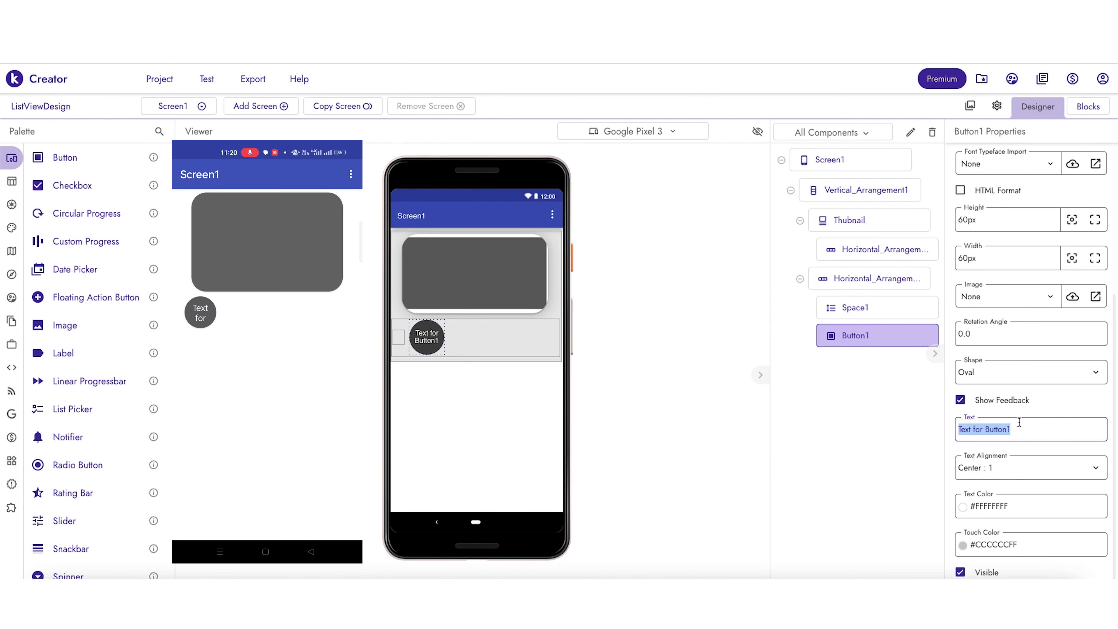
pyautogui.press('BackSpace')
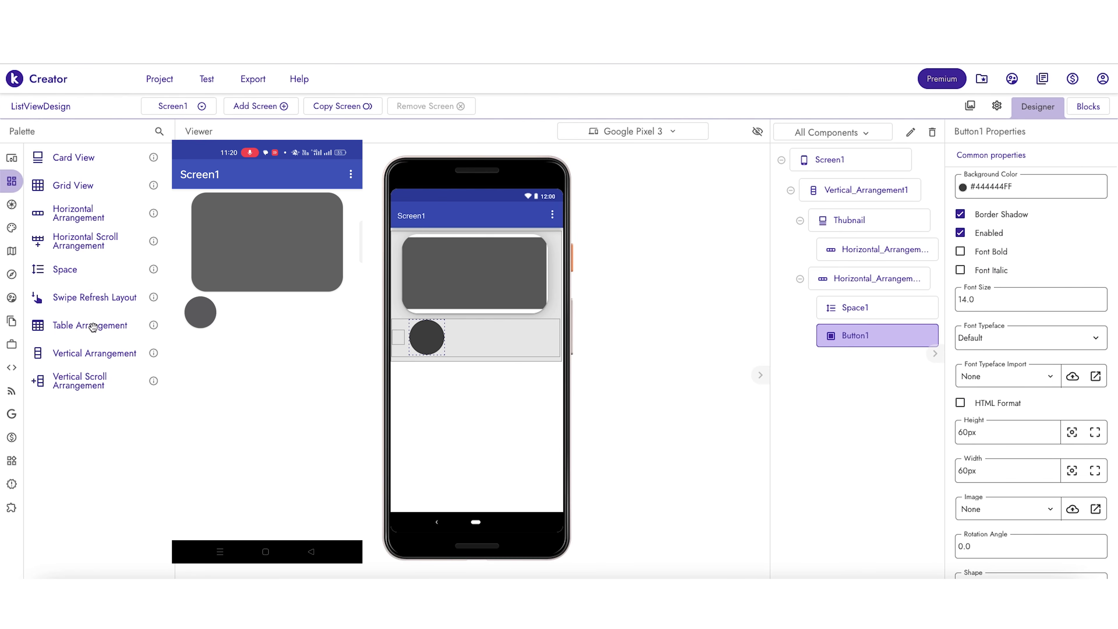
# Add a second Space after the round button and set its width to 20.
pyautogui.moveTo(66, 269); pyautogui.dragTo(475, 339)
pyautogui.write('20')
pyautogui.press('Return')
# Add a Vertical Arrangement at the end of the lower row with Fill parent height and width and centered vertical alignment.
pyautogui.moveTo(101, 355); pyautogui.dragTo(486, 357)
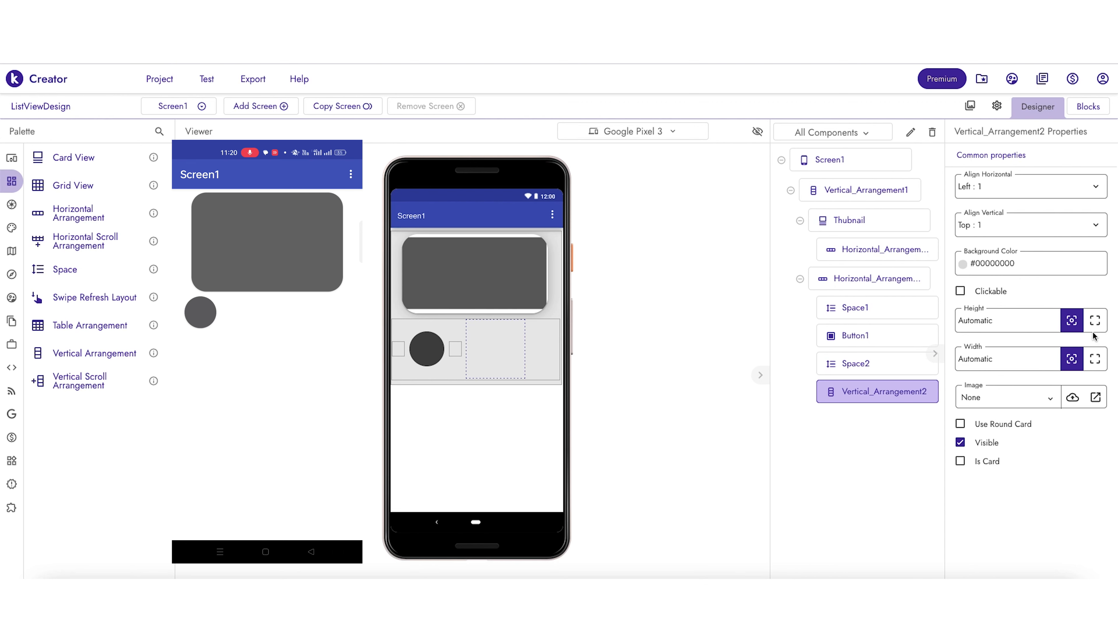
pyautogui.click(1095, 321)
pyautogui.click(1095, 359)
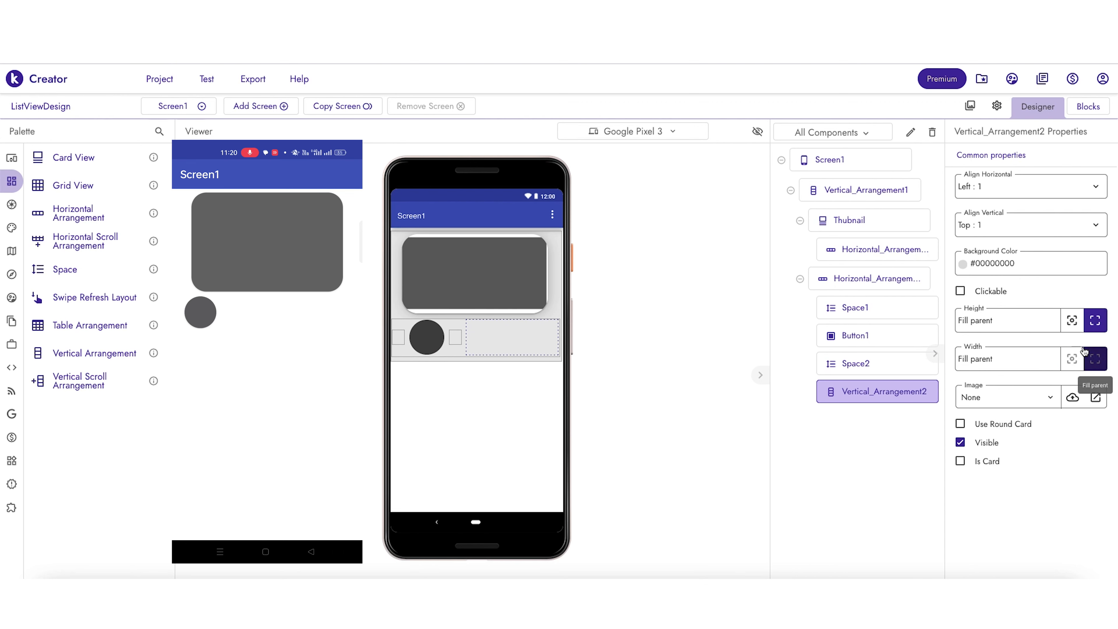
pyautogui.click(1028, 220)
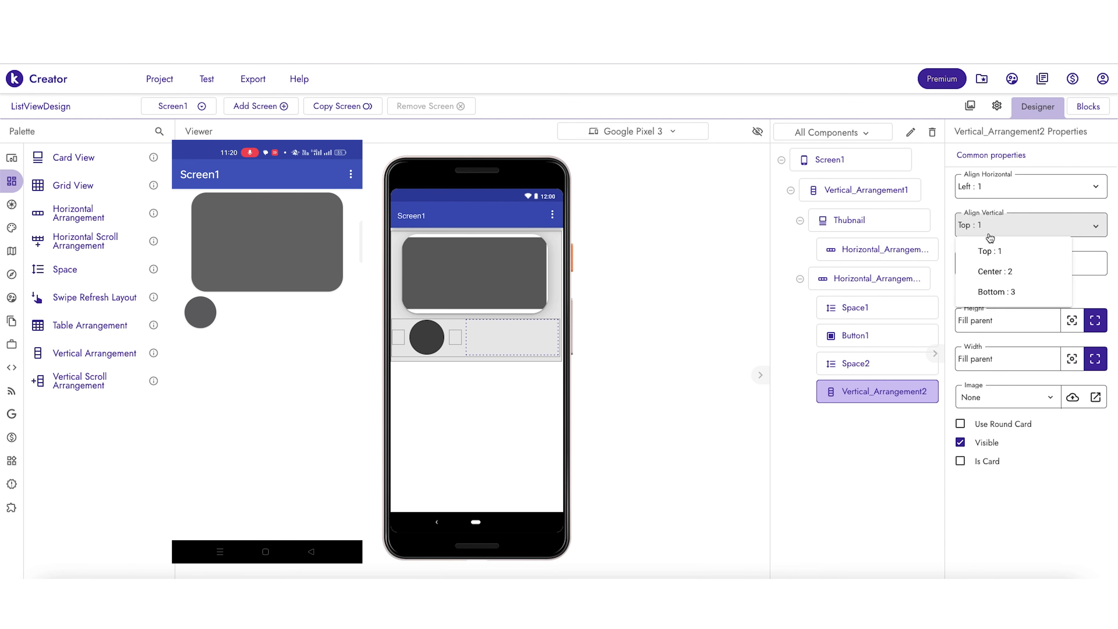
pyautogui.click(988, 267)
# Add a Label to the nested vertical arrangement with the Figma mockup's title text "How to Use OneSignal for Mobile Push Notification...".
pyautogui.click(27, 157)
pyautogui.moveTo(76, 354); pyautogui.dragTo(502, 336)
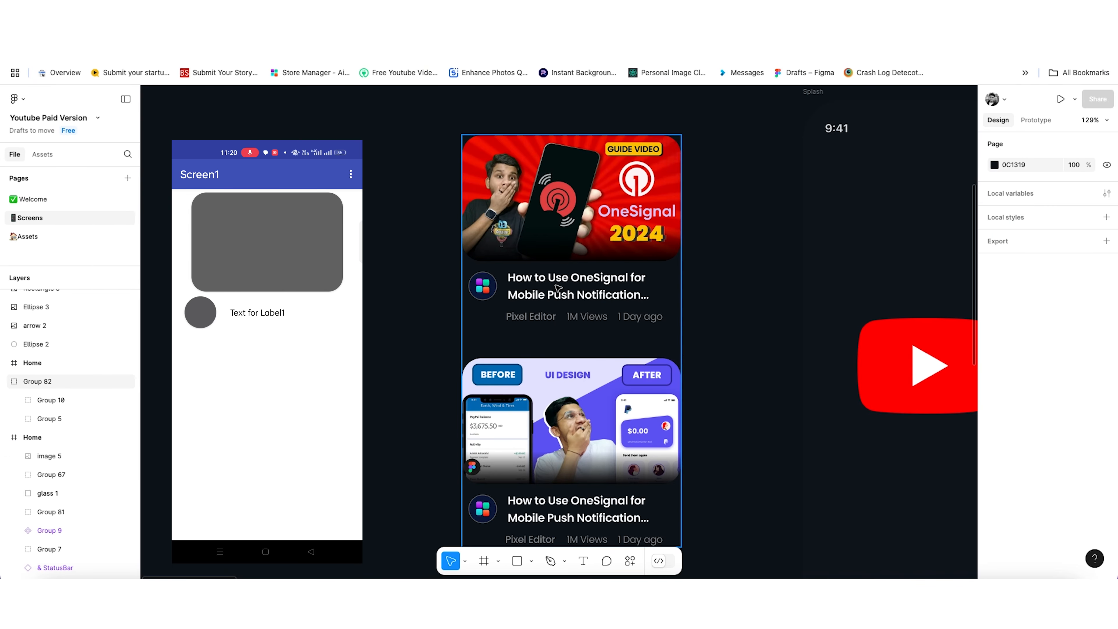
pyautogui.doubleClick(556, 285)
pyautogui.doubleClick(556, 285)
pyautogui.doubleClick(556, 286)
pyautogui.doubleClick(556, 285)
pyautogui.doubleClick(556, 286)
pyautogui.doubleClick(556, 285)
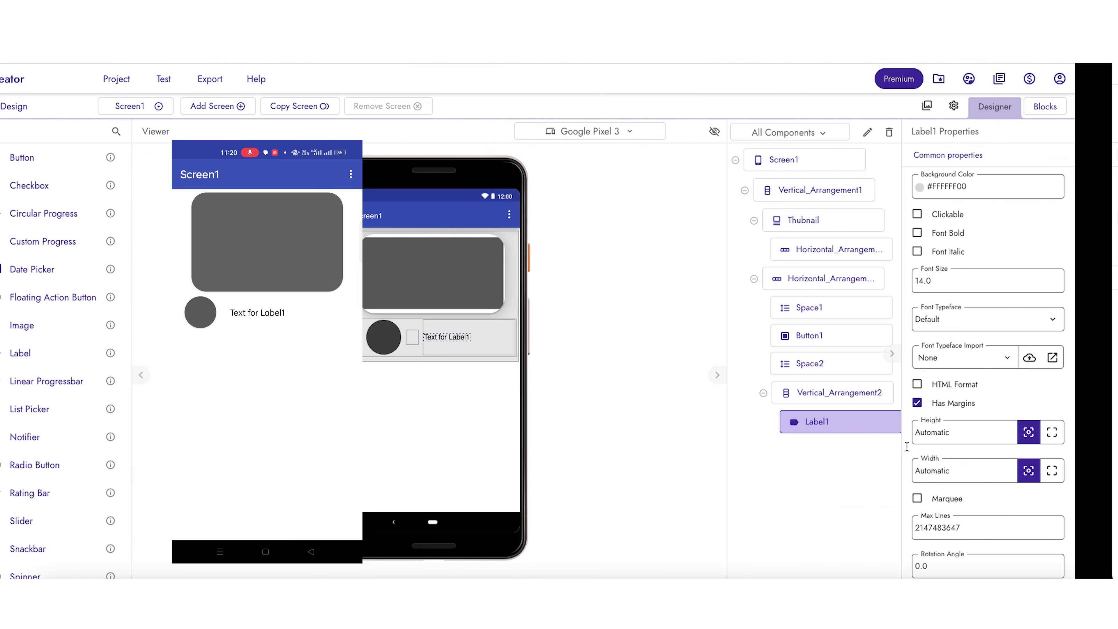
pyautogui.scroll(-5, 1002, 464)
pyautogui.tripleClick(1002, 466)
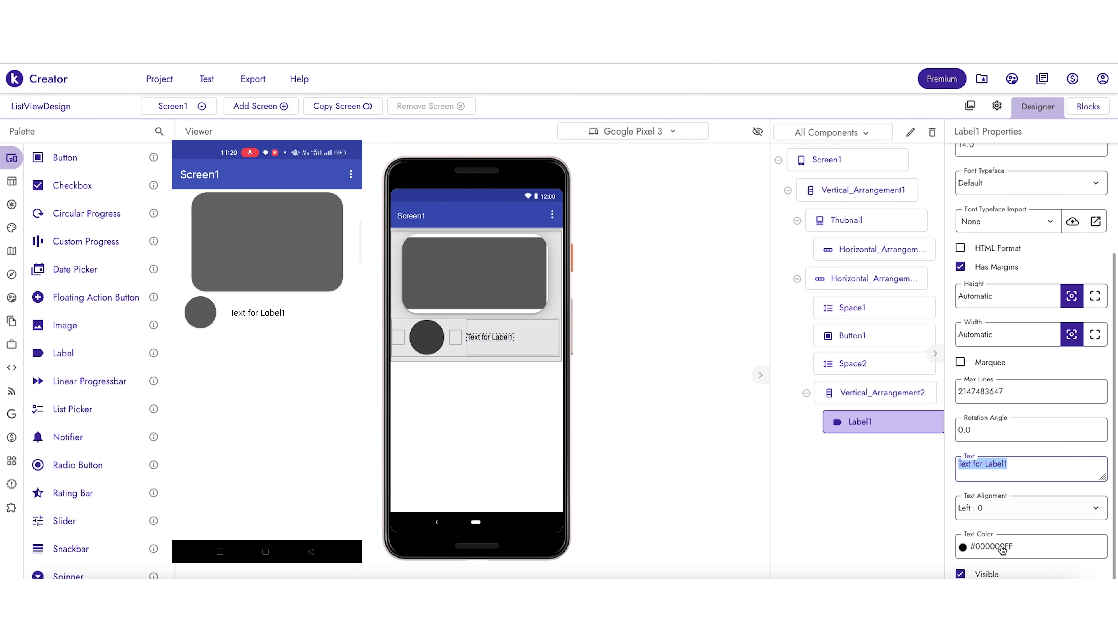
pyautogui.write('How to Use OneSignal for Mobile Push Notification...')
# Set the title label's text color to white and its width to Fill parent.
pyautogui.click(1003, 548)
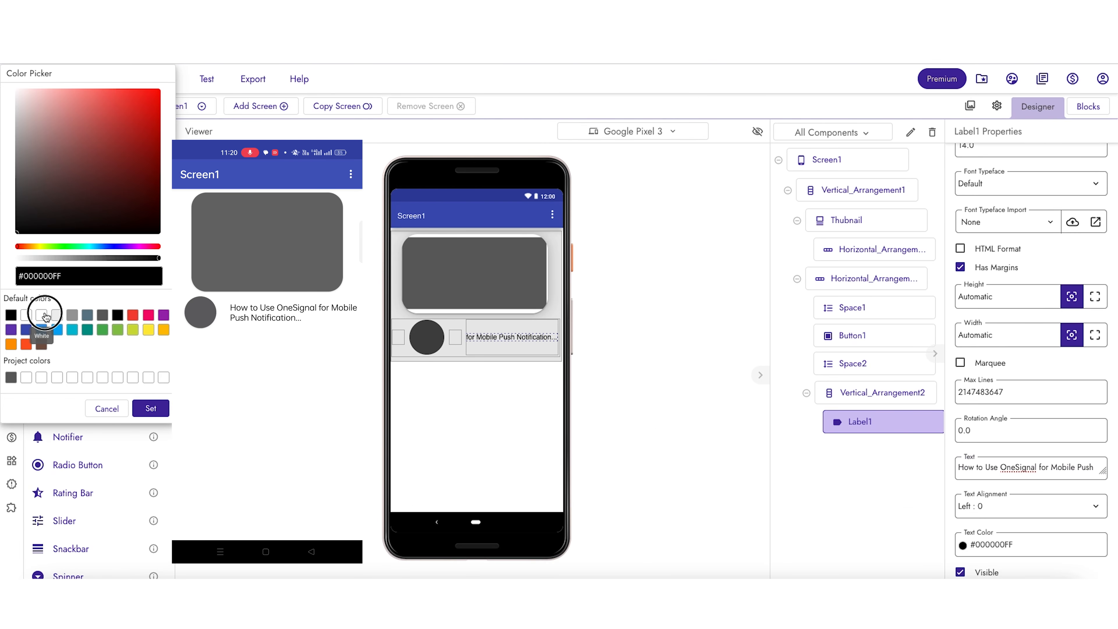
pyautogui.click(42, 315)
pyautogui.click(150, 408)
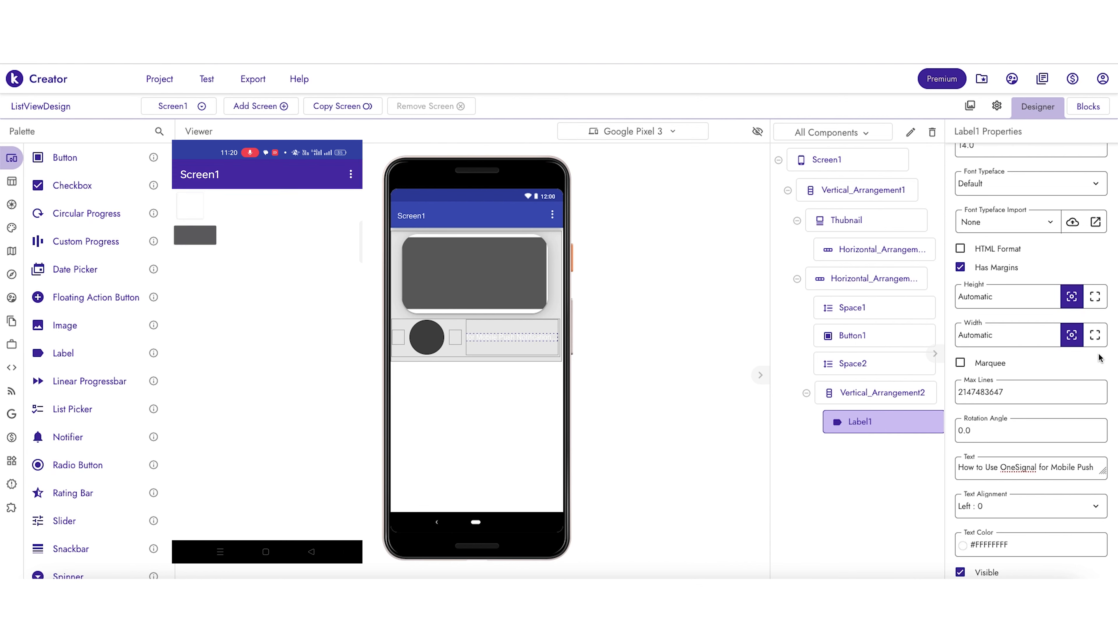
pyautogui.click(1095, 334)
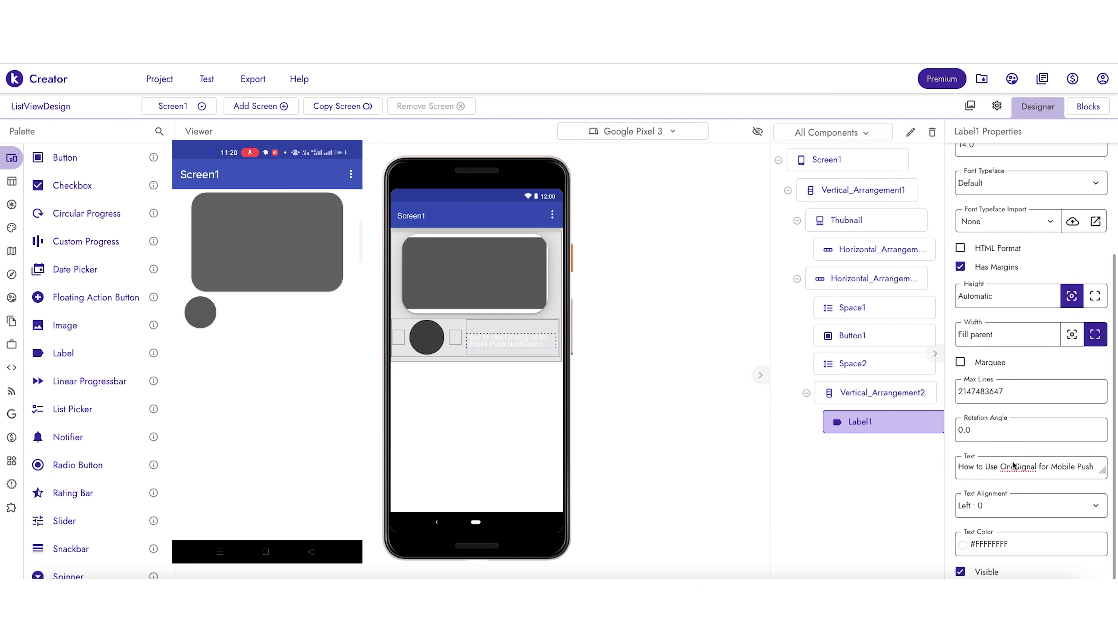
# Change the title label's text color to black and make its font bold.
pyautogui.click(542, 205)
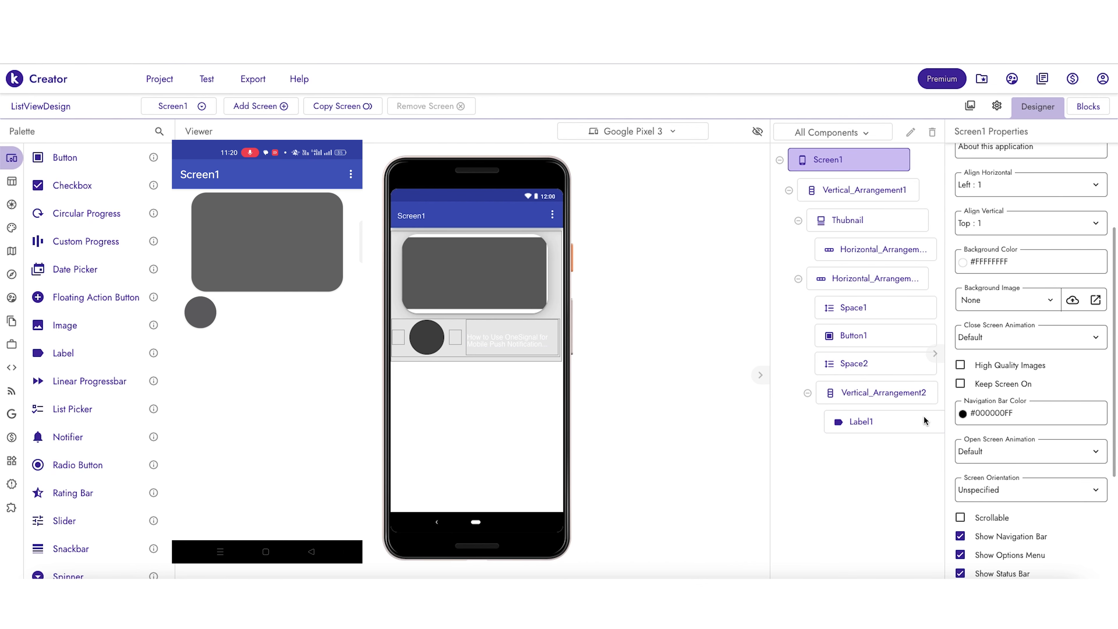
pyautogui.click(500, 344)
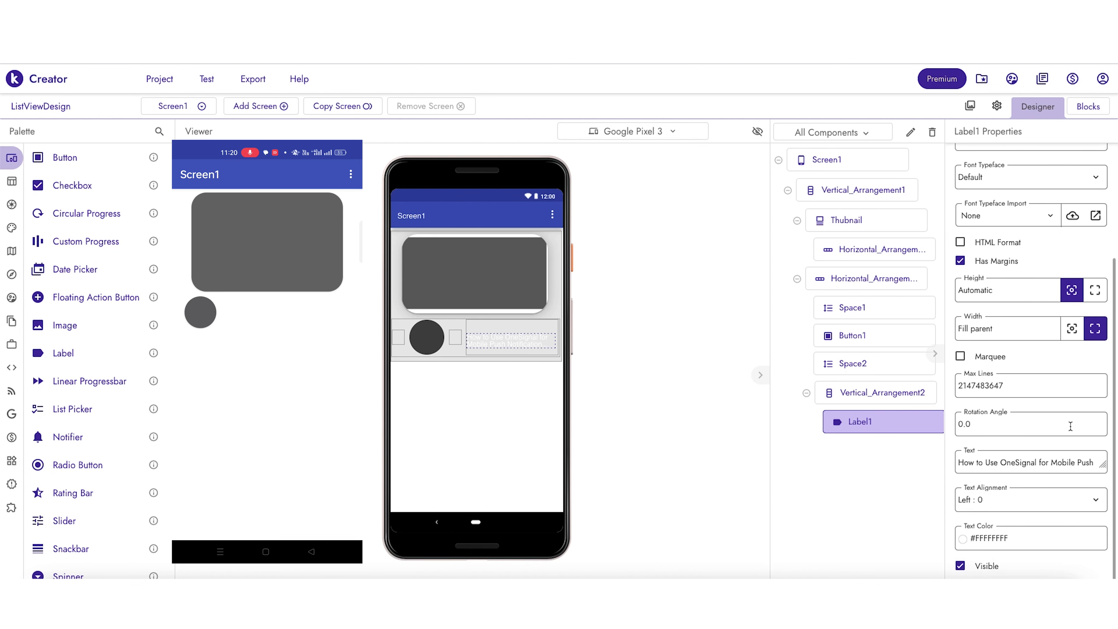
pyautogui.click(1031, 545)
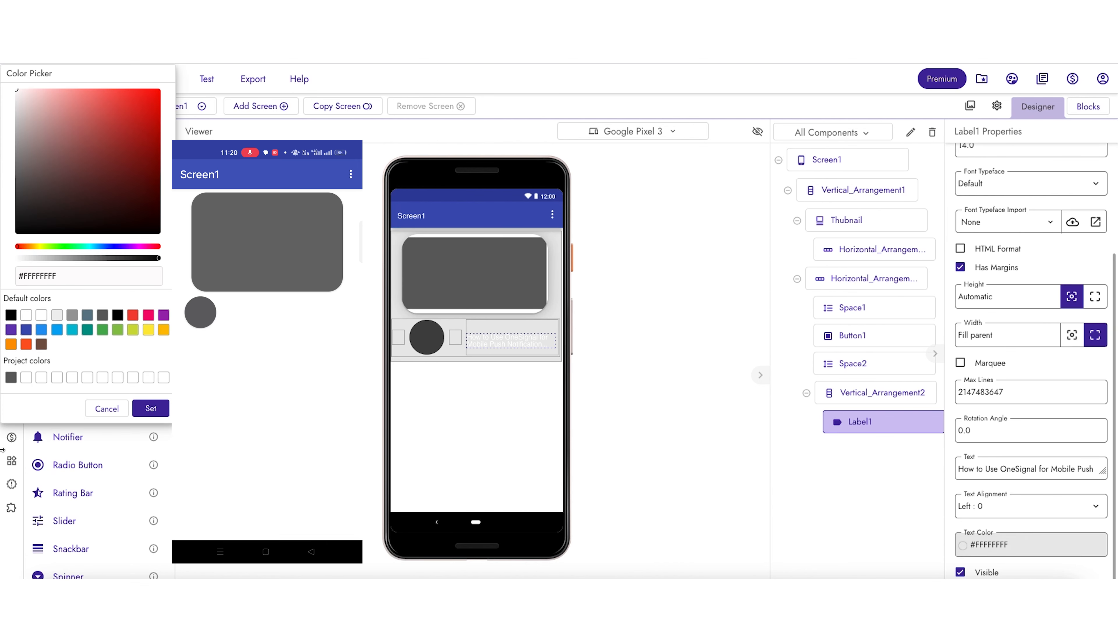
pyautogui.click(117, 317)
pyautogui.click(150, 408)
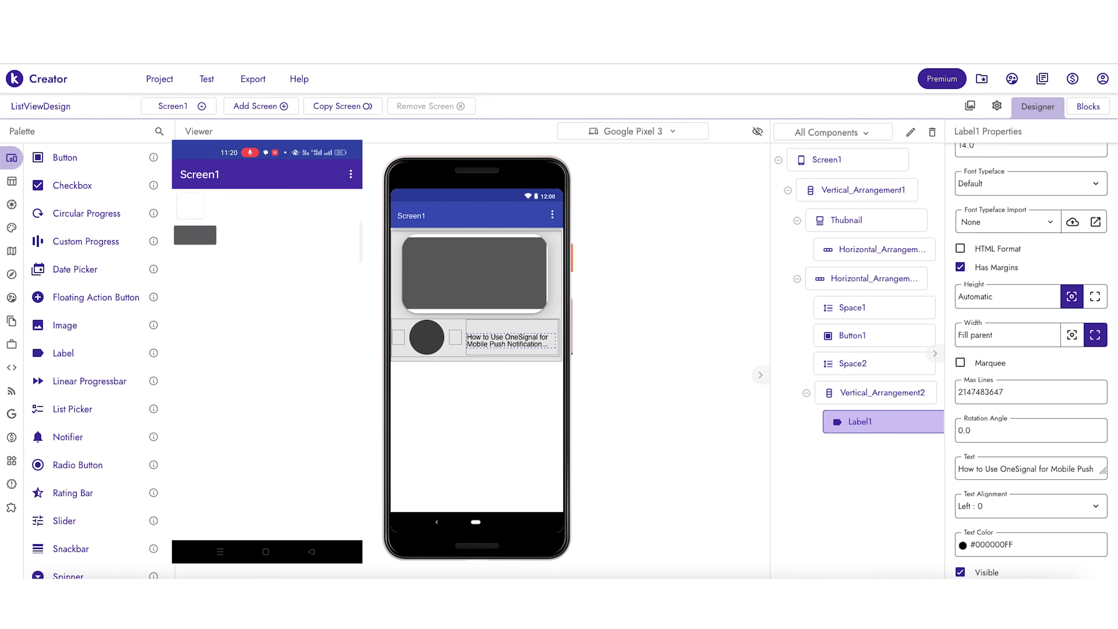
pyautogui.scroll(3, 1035, 310)
pyautogui.click(960, 235)
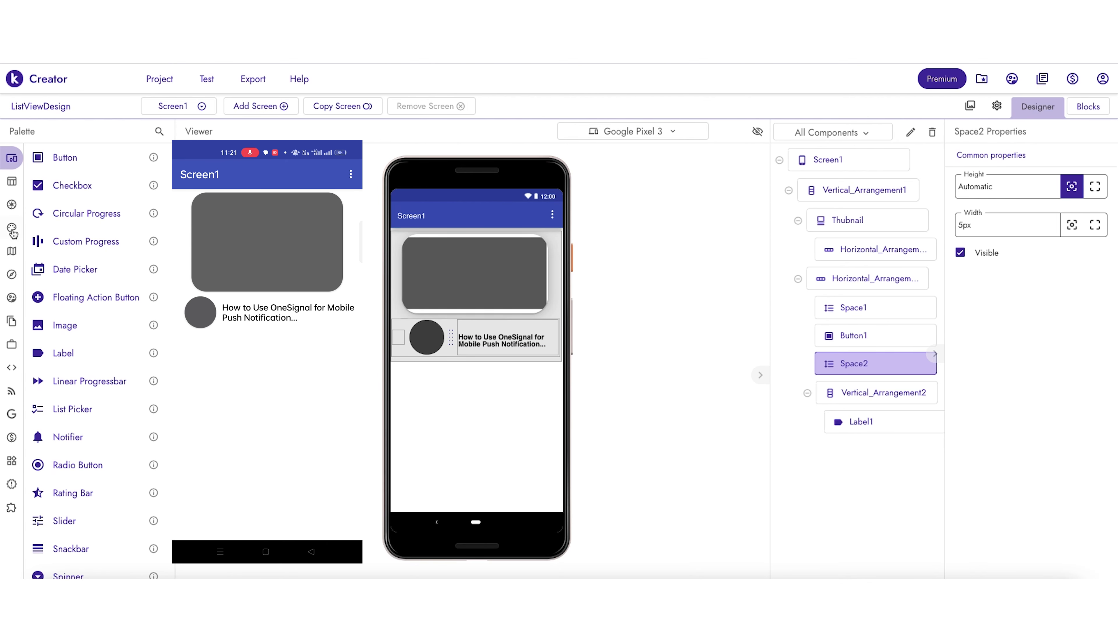
# Add a third Space with a width of 20 to the lower row and place the nested vertical arrangement before it.
pyautogui.moveTo(23, 164)
pyautogui.click(50, 191)
pyautogui.click(55, 205)
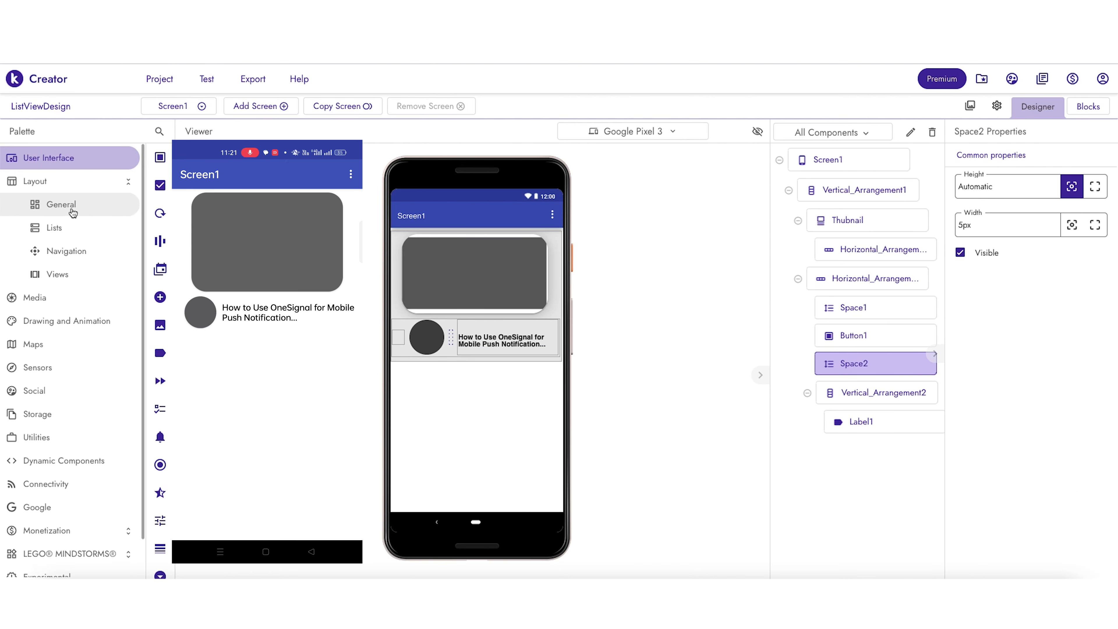
pyautogui.moveTo(70, 270); pyautogui.dragTo(470, 343)
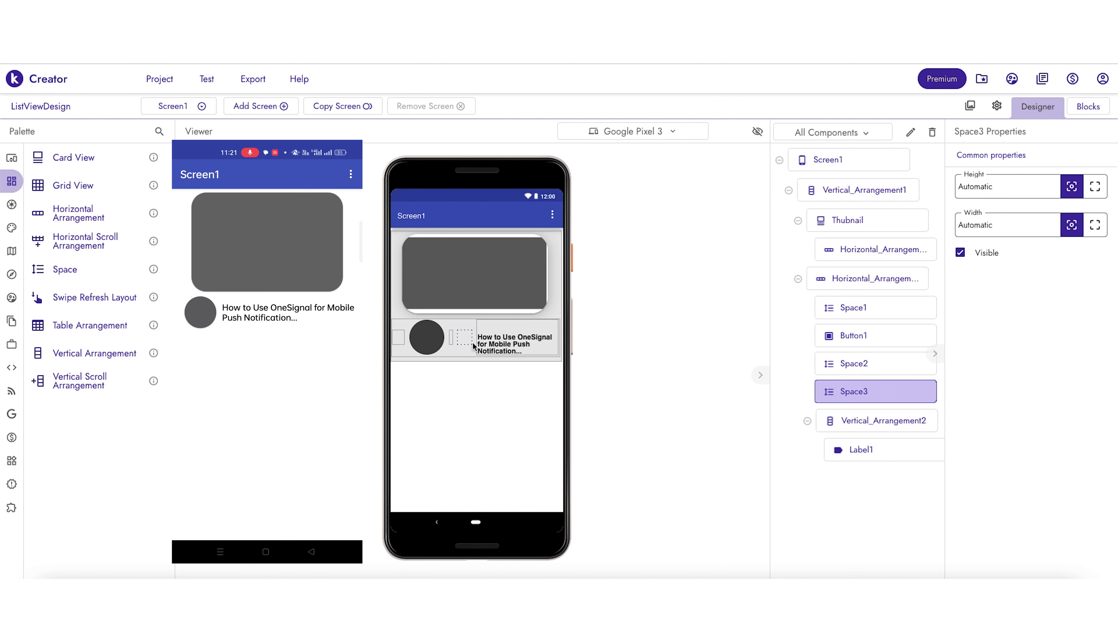
pyautogui.click(1020, 220)
pyautogui.write('20')
pyautogui.press('Return')
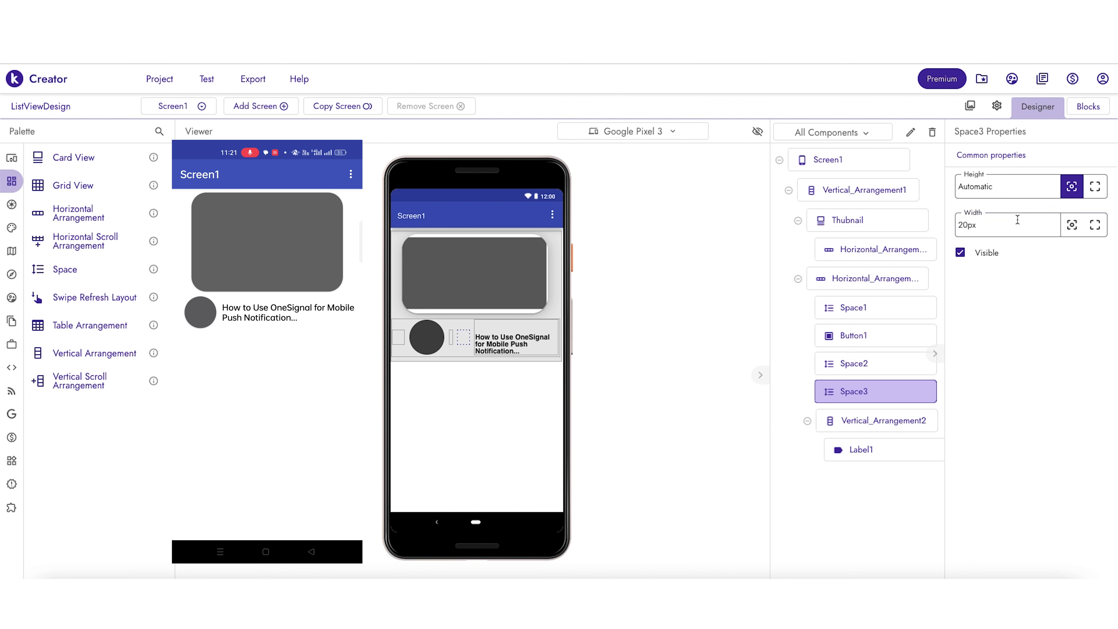
pyautogui.click(492, 324)
pyautogui.moveTo(491, 324); pyautogui.dragTo(467, 338)
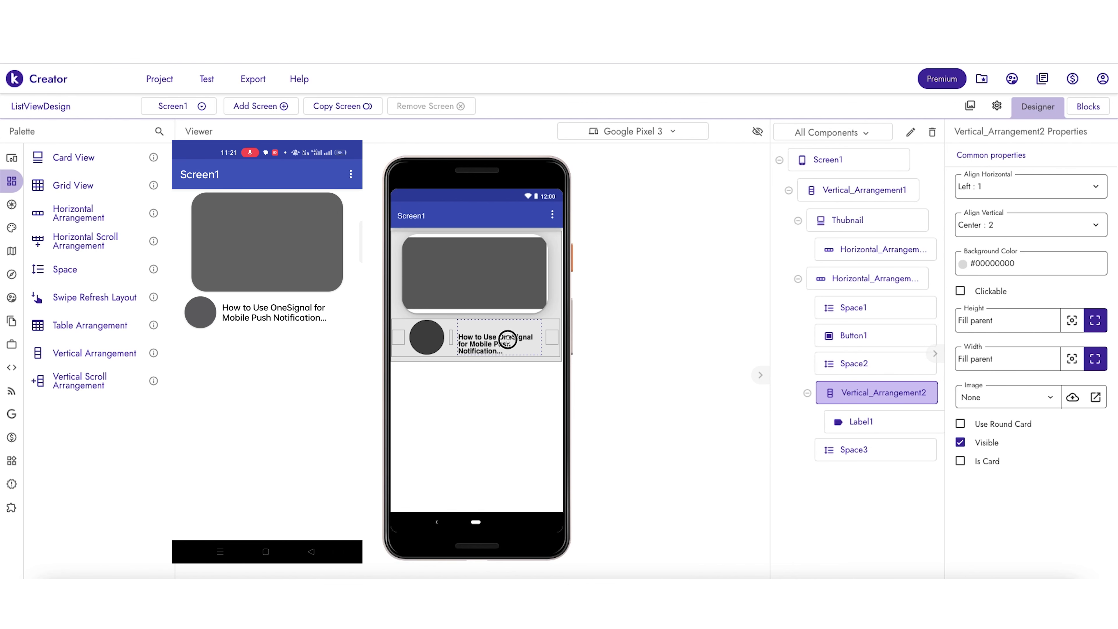
# Set the title label's font size to 16.
pyautogui.click(508, 339)
pyautogui.doubleClick(1032, 284)
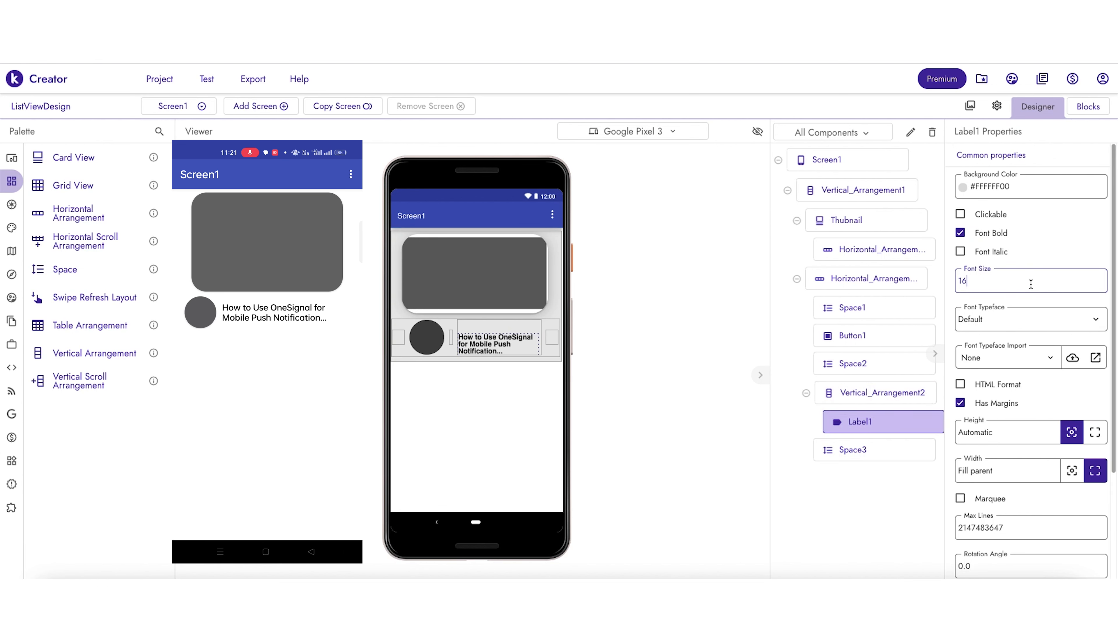
pyautogui.press('Return')
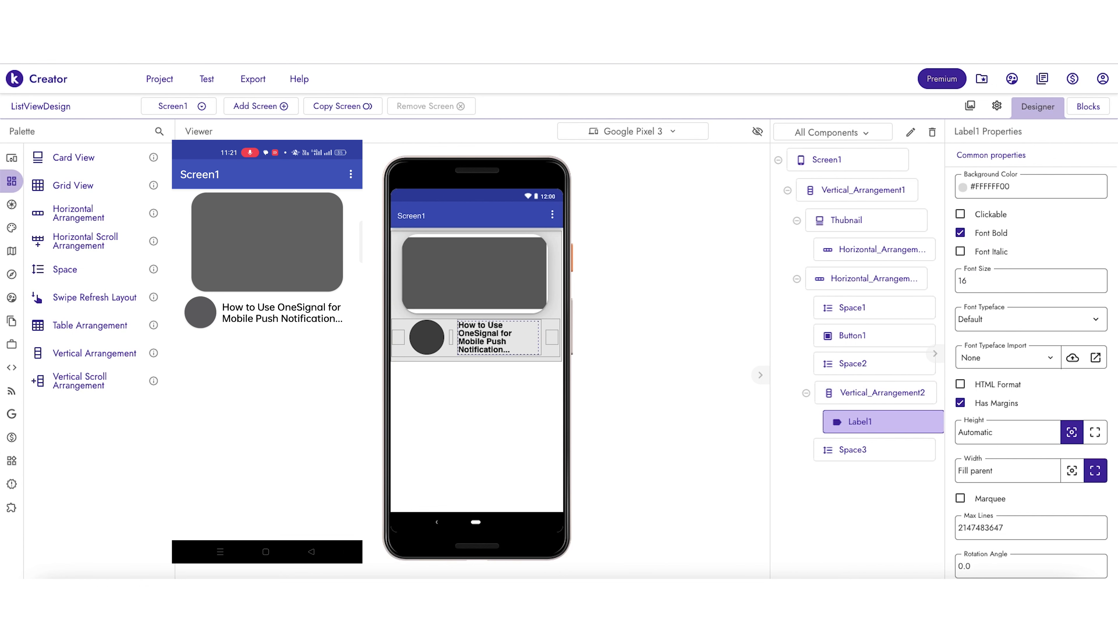
# Add a Horizontal Arrangement below the title label with Fill parent width and centered vertical alignment.
pyautogui.click(39, 154)
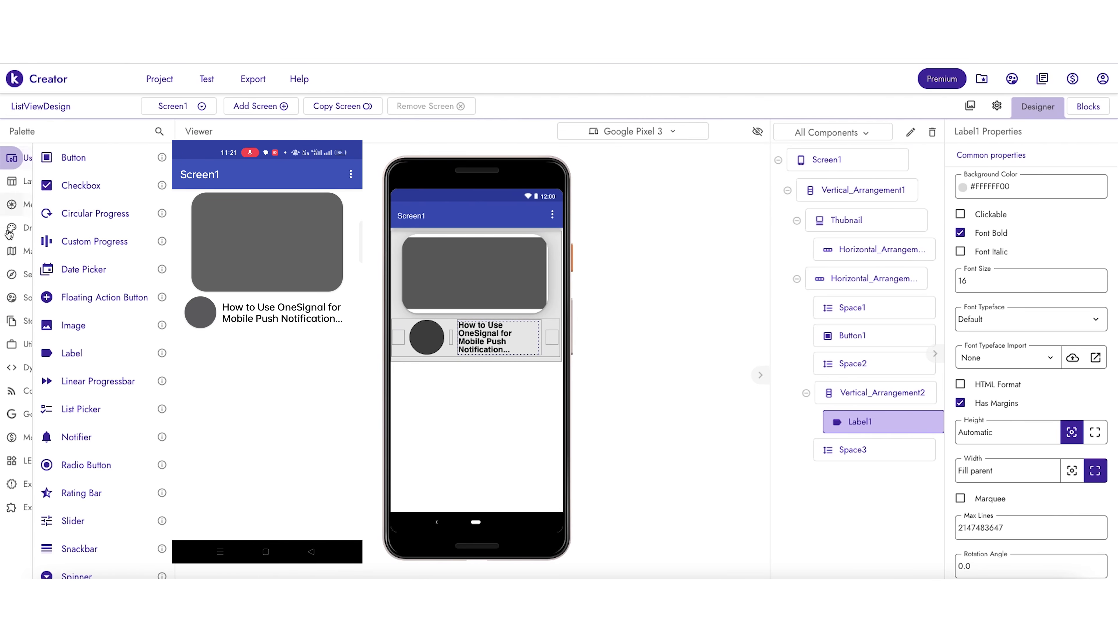
pyautogui.click(51, 182)
pyautogui.click(60, 205)
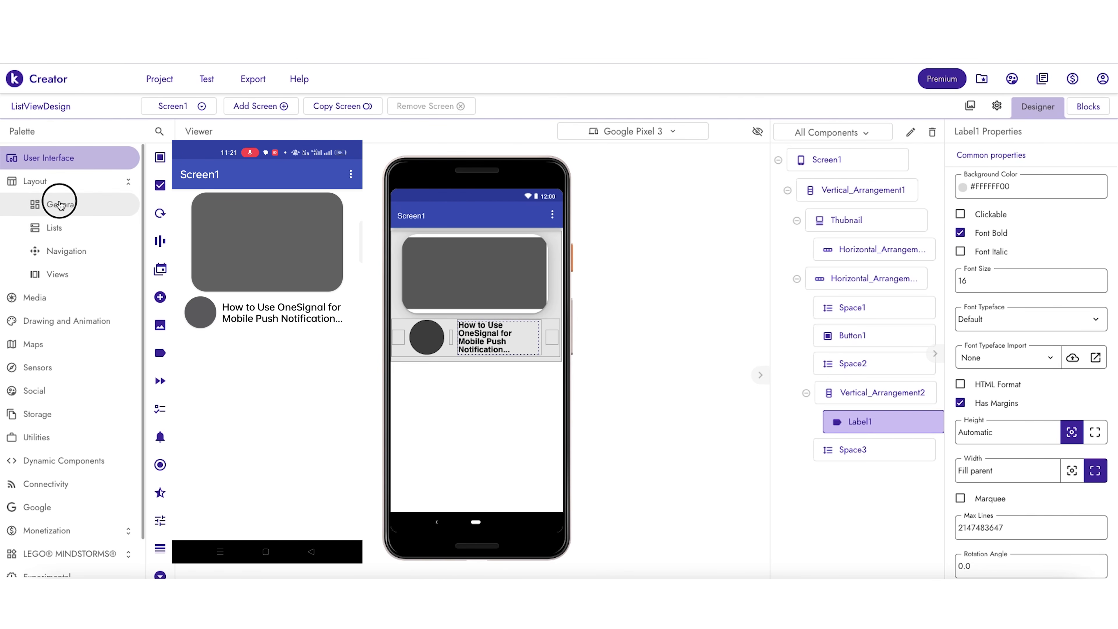
pyautogui.moveTo(87, 206); pyautogui.dragTo(480, 345)
pyautogui.click(1095, 358)
pyautogui.click(1022, 271)
pyautogui.click(1022, 229)
pyautogui.click(1027, 272)
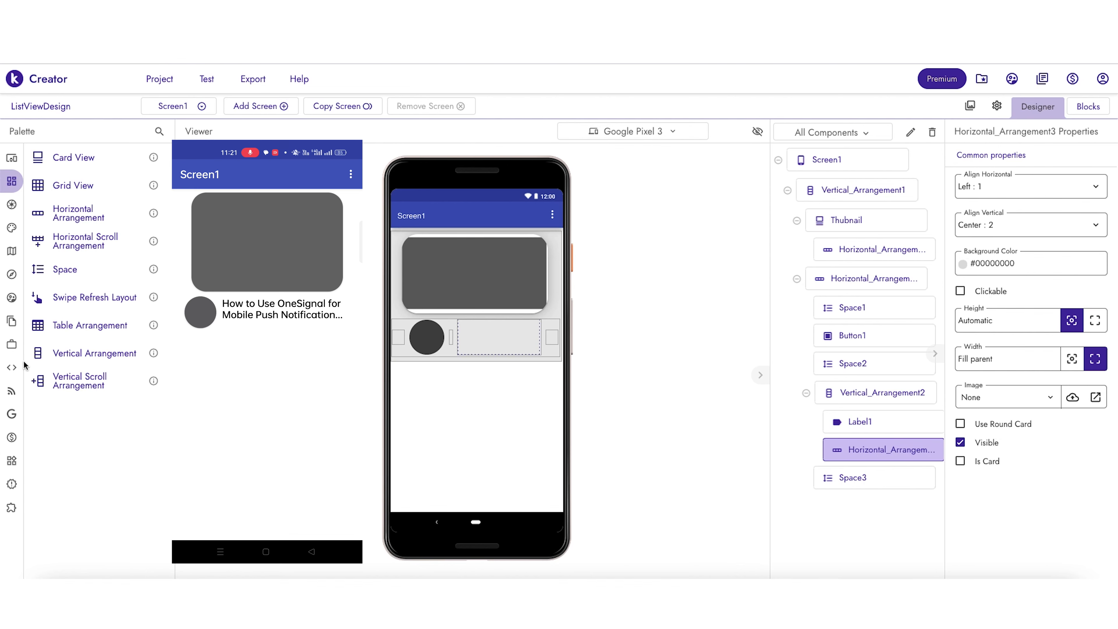
# Add a Label inside the new horizontal arrangement with the Figma mockup's channel name text "Pixel Editor".
pyautogui.moveTo(62, 269); pyautogui.dragTo(516, 427)
pyautogui.click(12, 157)
pyautogui.moveTo(143, 352); pyautogui.dragTo(495, 342)
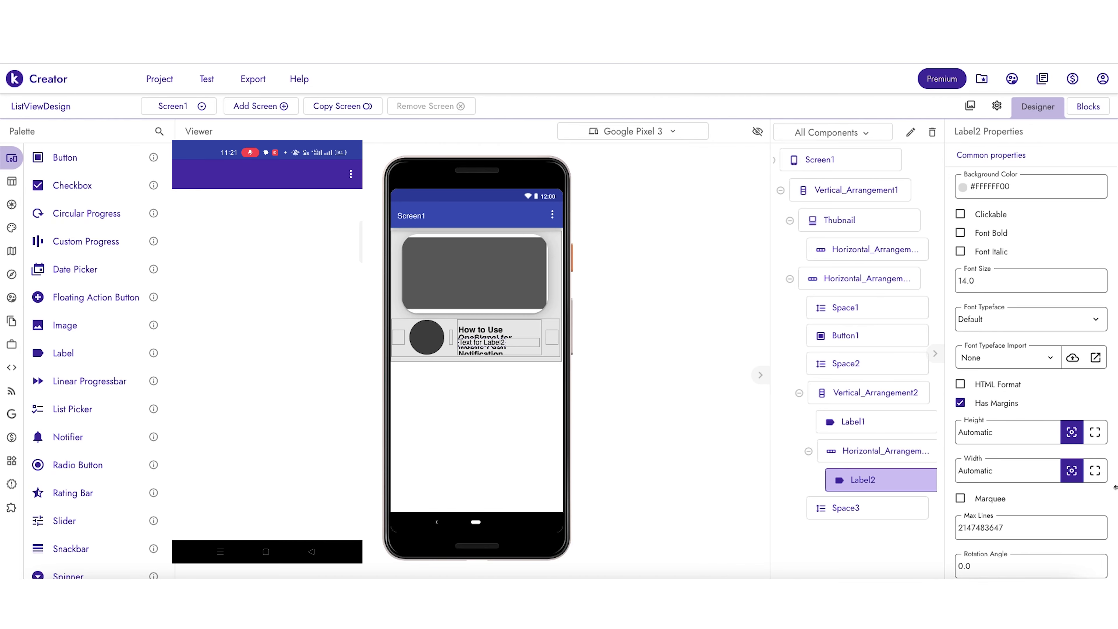
pyautogui.hotkey('ctrl', 'Right')
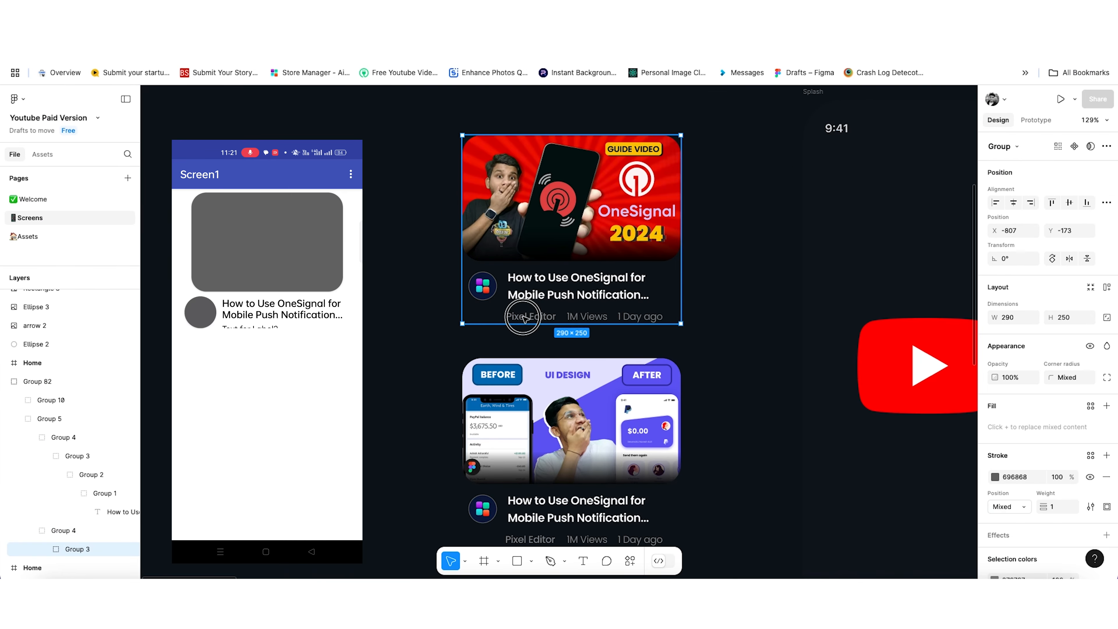
pyautogui.doubleClick(523, 316)
pyautogui.hotkey('ctrl', 'Left')
pyautogui.scroll(-3, 1053, 516)
pyautogui.tripleClick(1026, 466)
pyautogui.write('Pixel Editor')
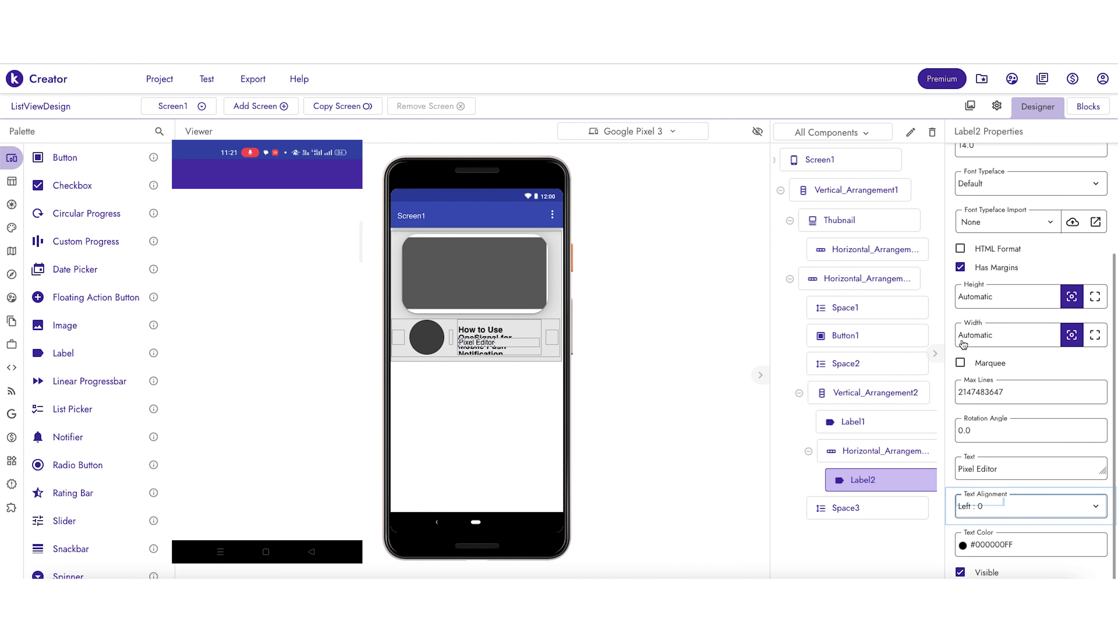
# Find the Poppins-SemiBold.ttf font file on the computer and upload it to the project's assets.
pyautogui.scroll(3, 1002, 321)
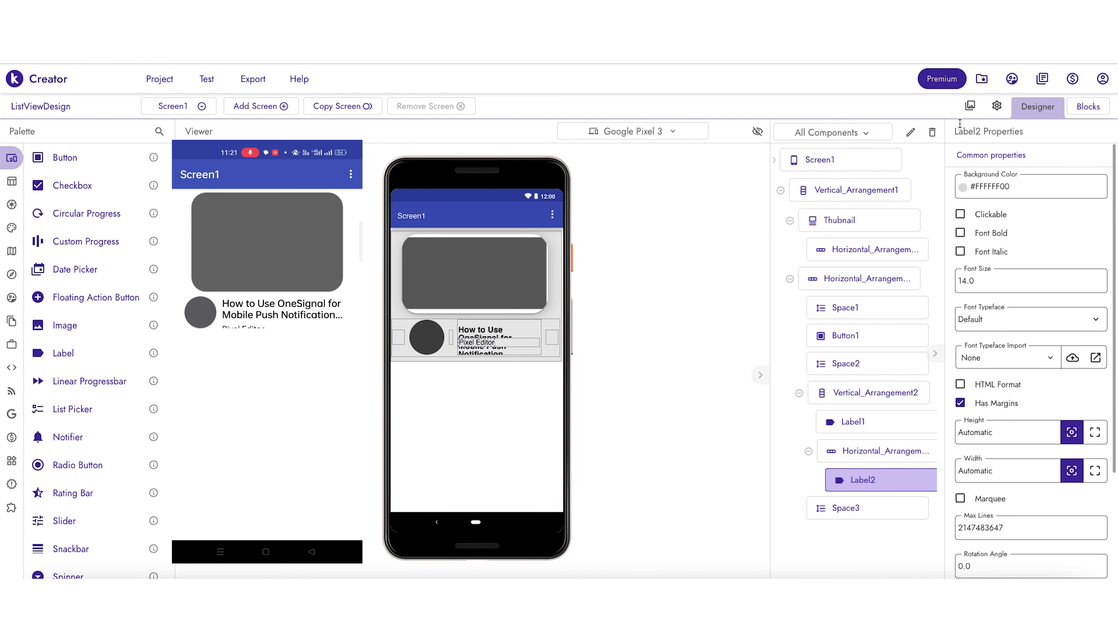
pyautogui.click(970, 105)
pyautogui.press('super+space')
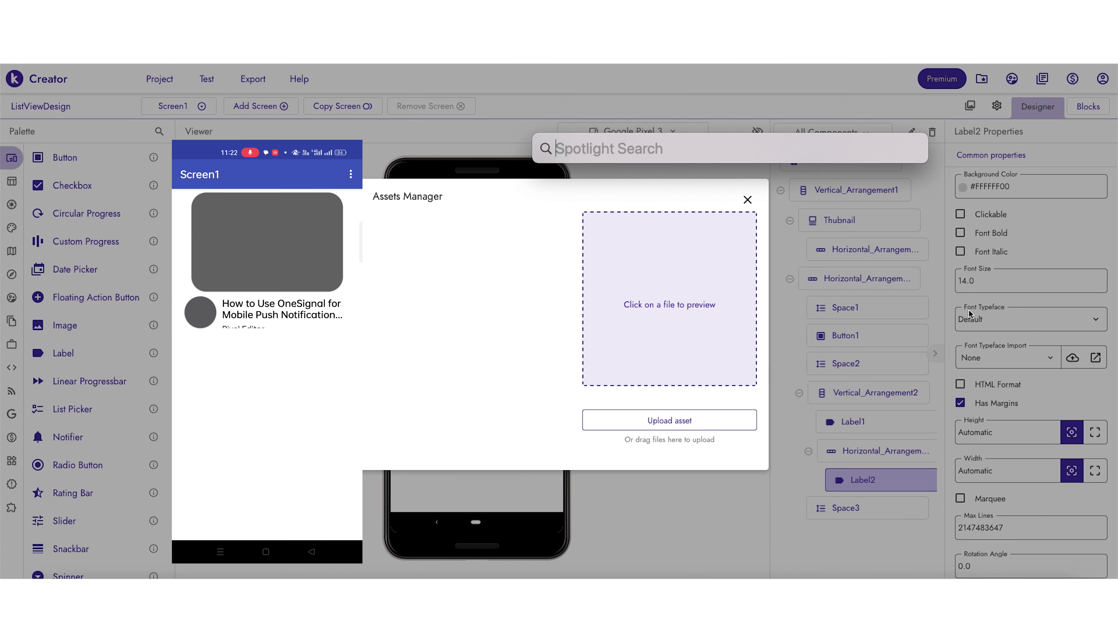
pyautogui.write('popp')
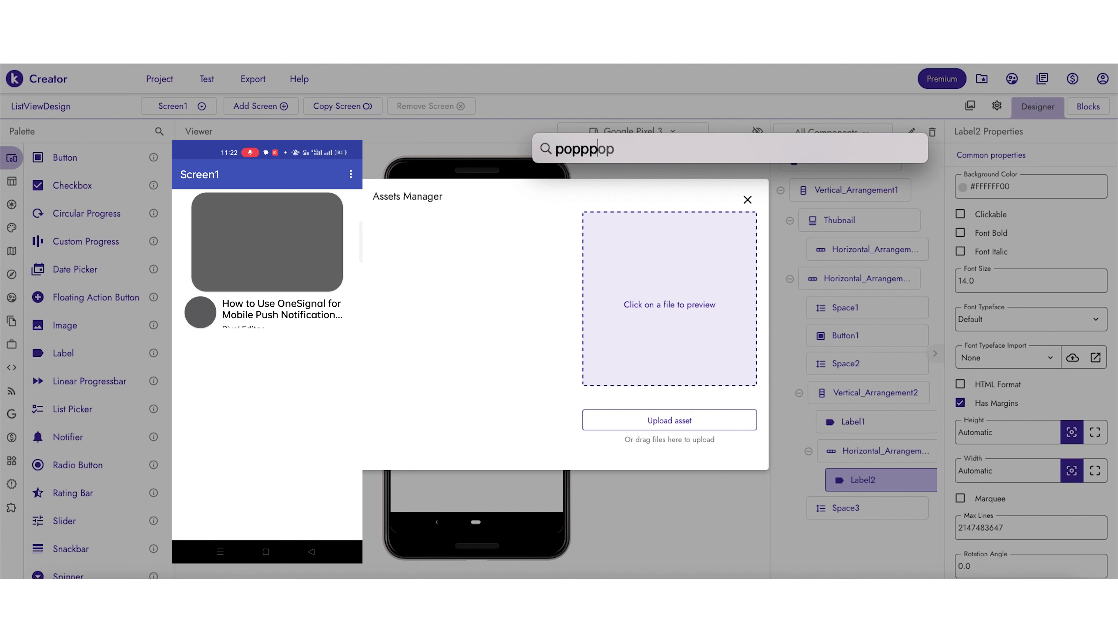
pyautogui.write('p')
pyautogui.press('BackSpace')
pyautogui.scroll(-1, 748, 342)
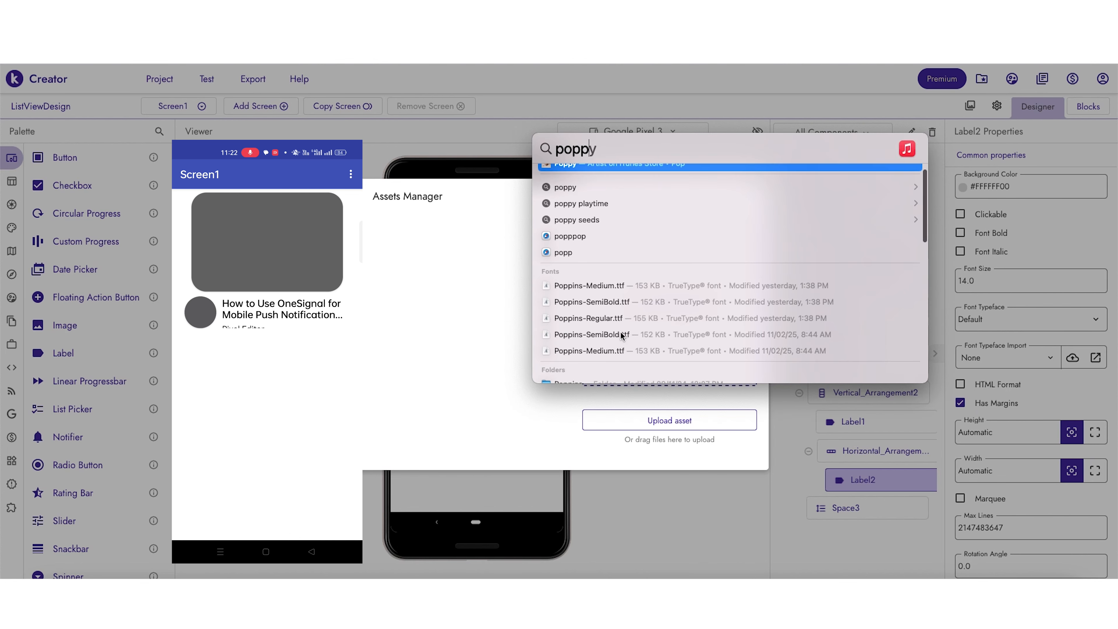
pyautogui.moveTo(617, 307); pyautogui.dragTo(669, 425)
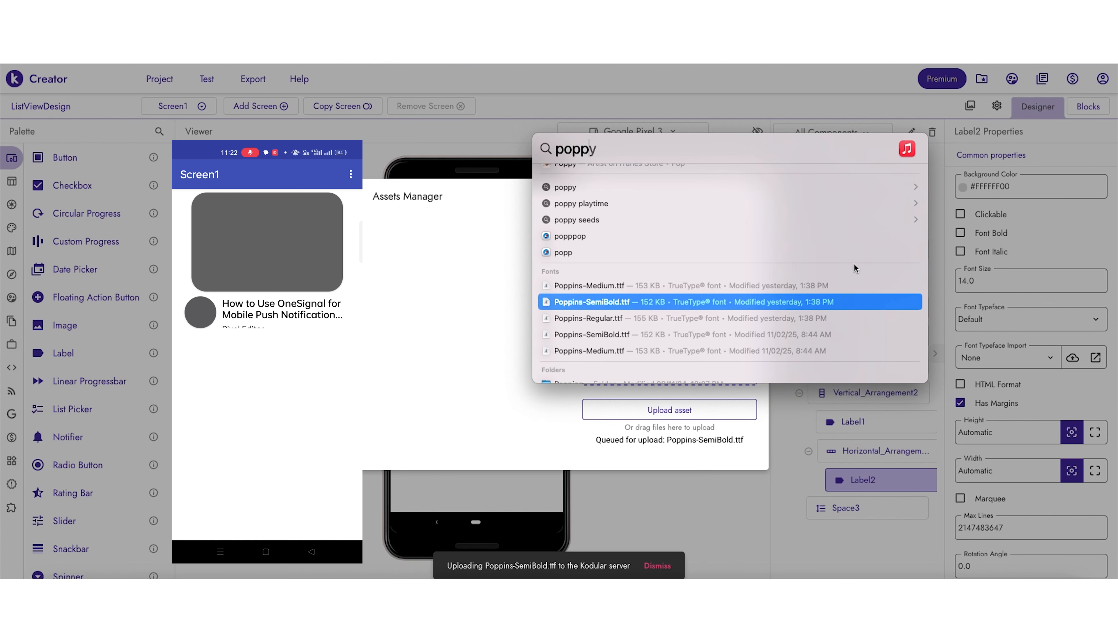
pyautogui.click(508, 417)
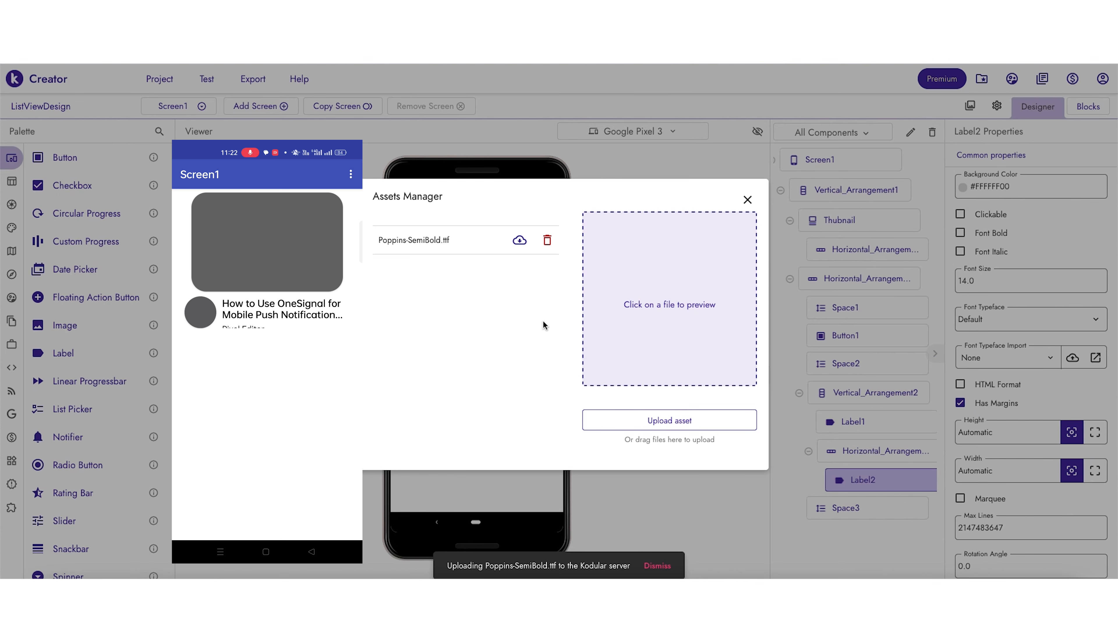
pyautogui.click(747, 199)
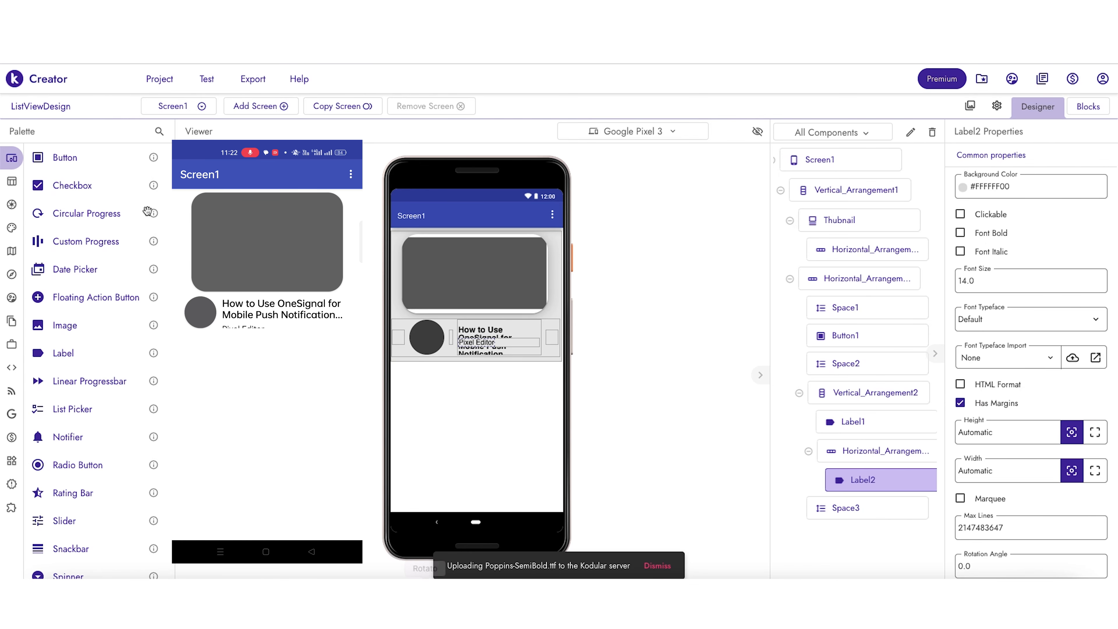
# Apply the imported Poppins-SemiBold.ttf font to the "Pixel Editor" label.
pyautogui.click(499, 333)
pyautogui.click(498, 342)
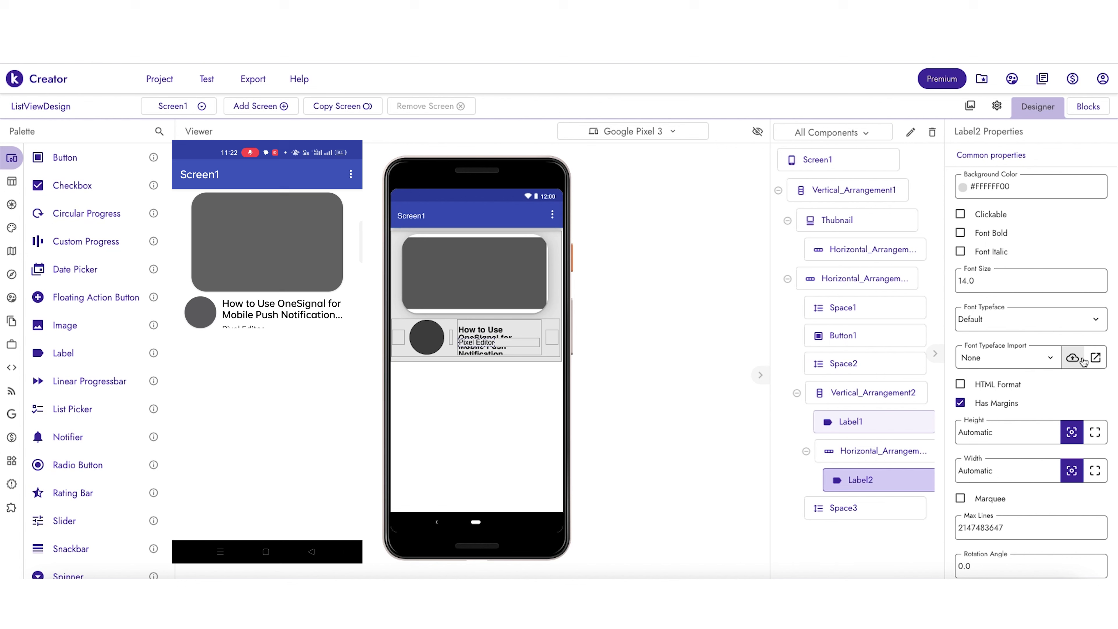
pyautogui.click(1021, 356)
pyautogui.click(1009, 406)
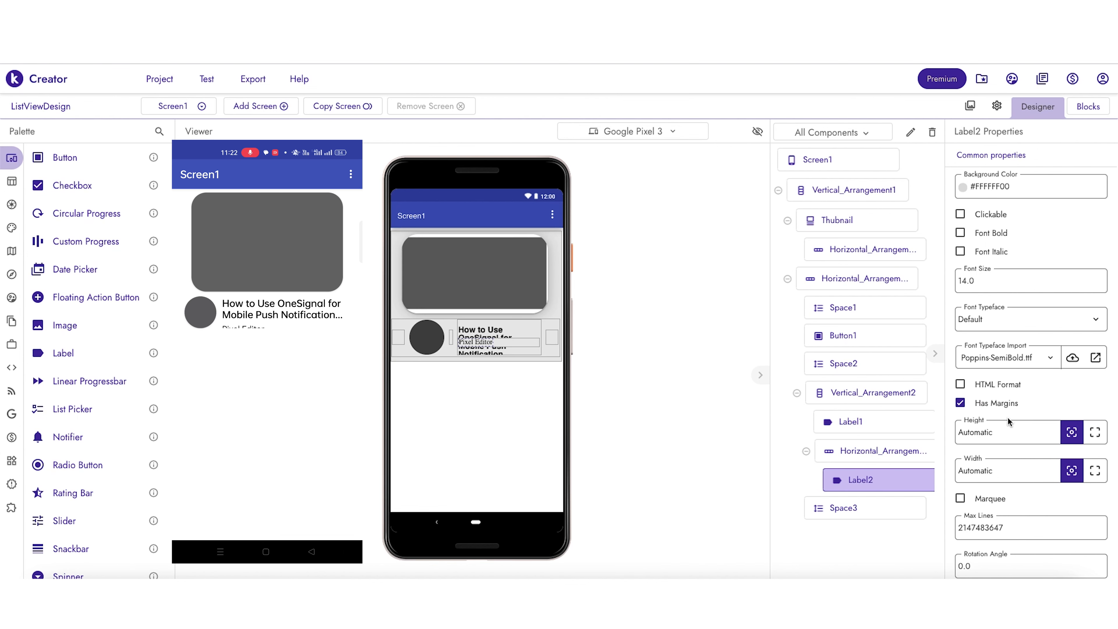
# Set the height of the vertical arrangement holding the title and channel labels to Automatic.
pyautogui.click(541, 324)
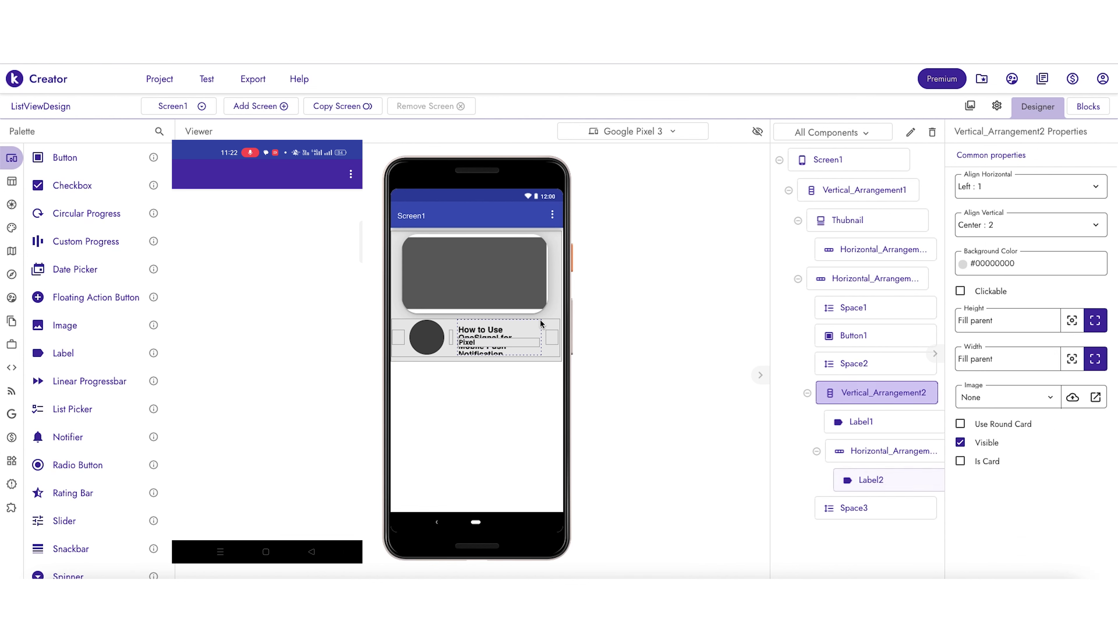
pyautogui.click(1074, 324)
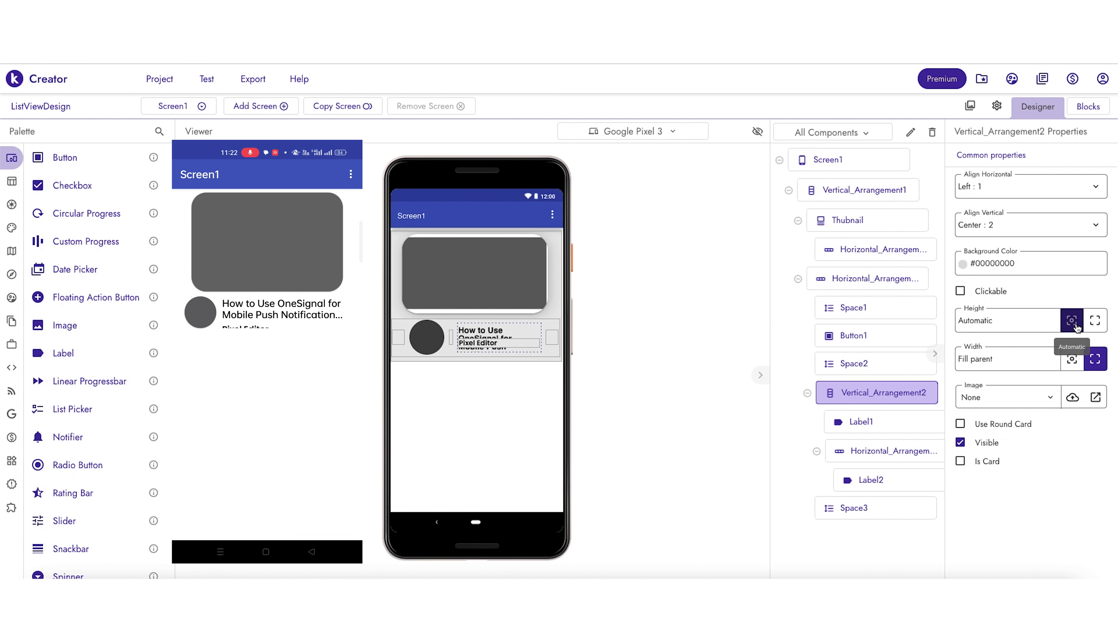
# Enable HTML Format on the "Pixel Editor" label and set its imported font typeface to None.
pyautogui.click(483, 340)
pyautogui.click(990, 326)
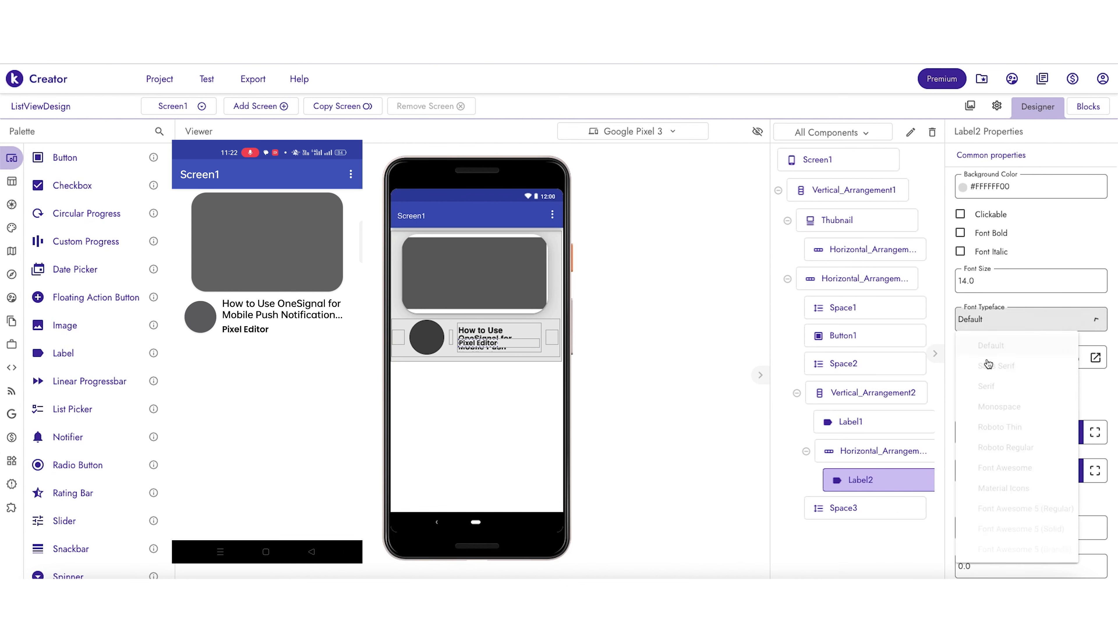
pyautogui.click(991, 345)
pyautogui.click(997, 364)
pyautogui.click(997, 375)
pyautogui.scroll(-3, 1009, 308)
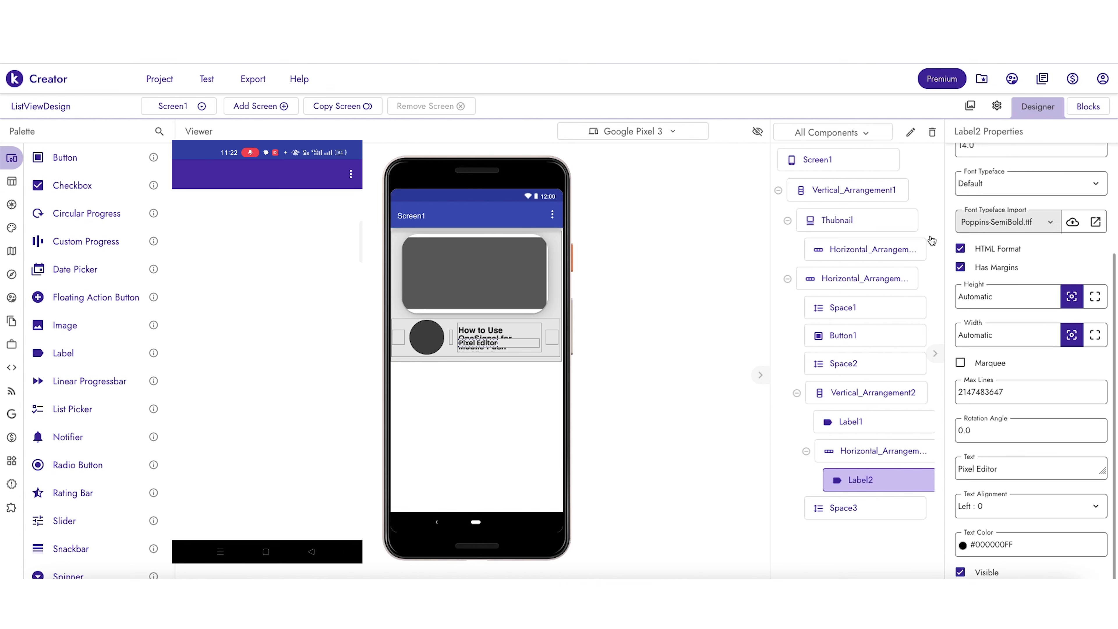
pyautogui.click(1013, 221)
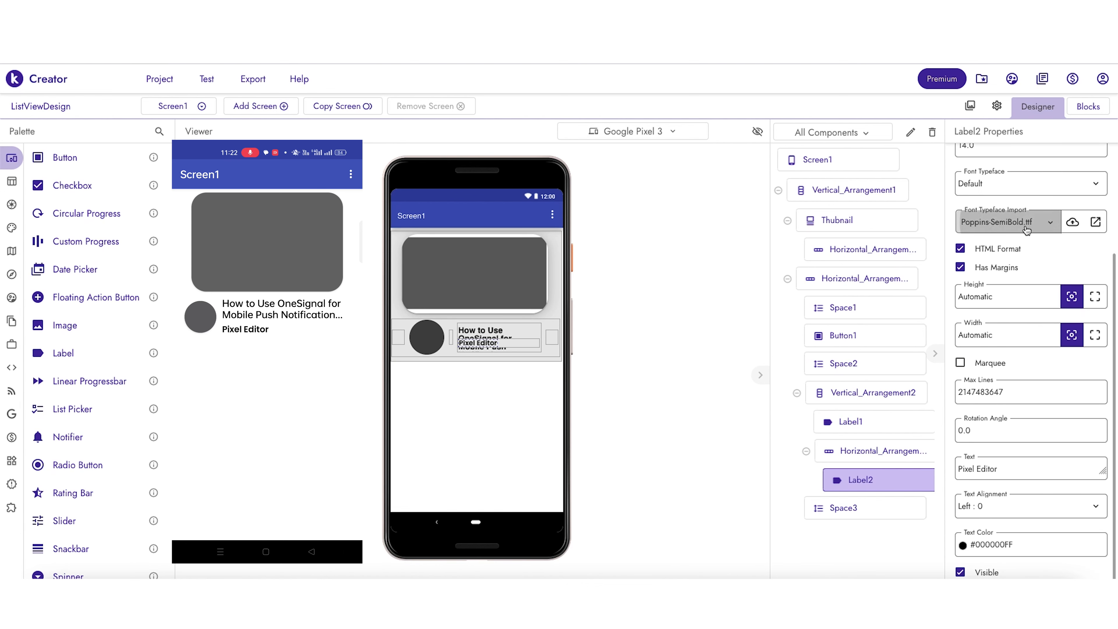
pyautogui.click(982, 250)
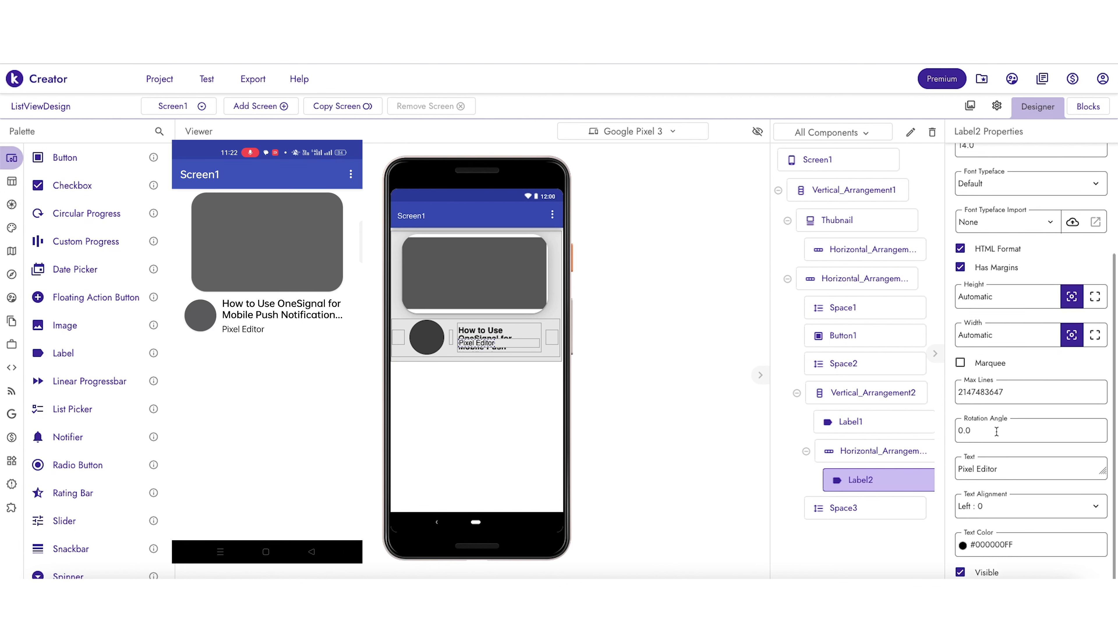
# Copy the "Pixel Editor" label and paste two duplicates into the horizontal arrangement that holds it.
pyautogui.rightClick(476, 346)
pyautogui.click(499, 378)
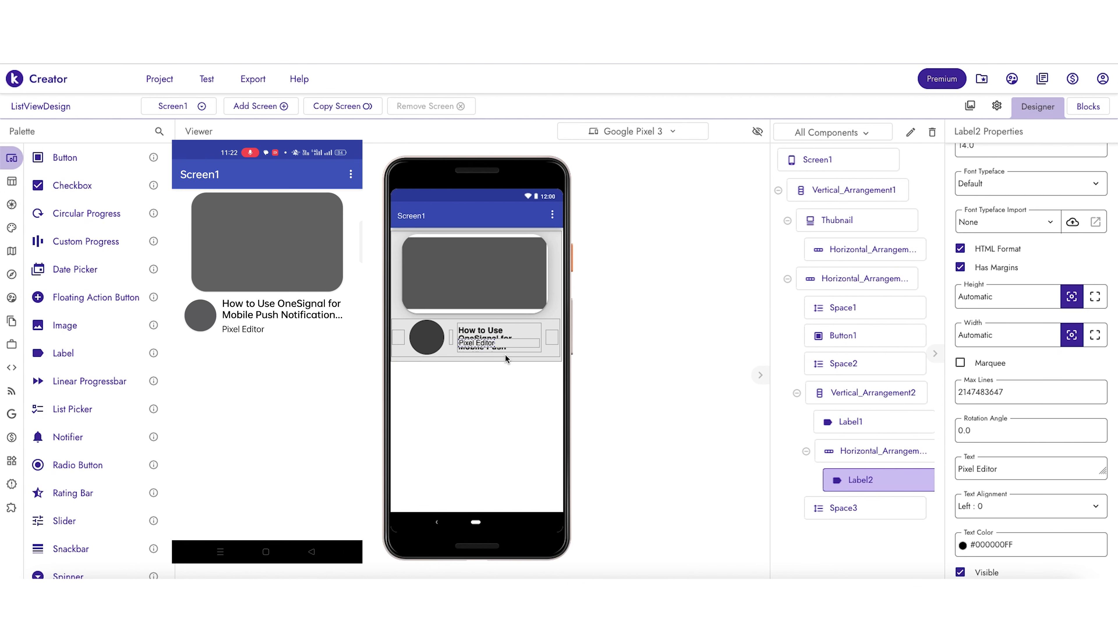
pyautogui.click(511, 343)
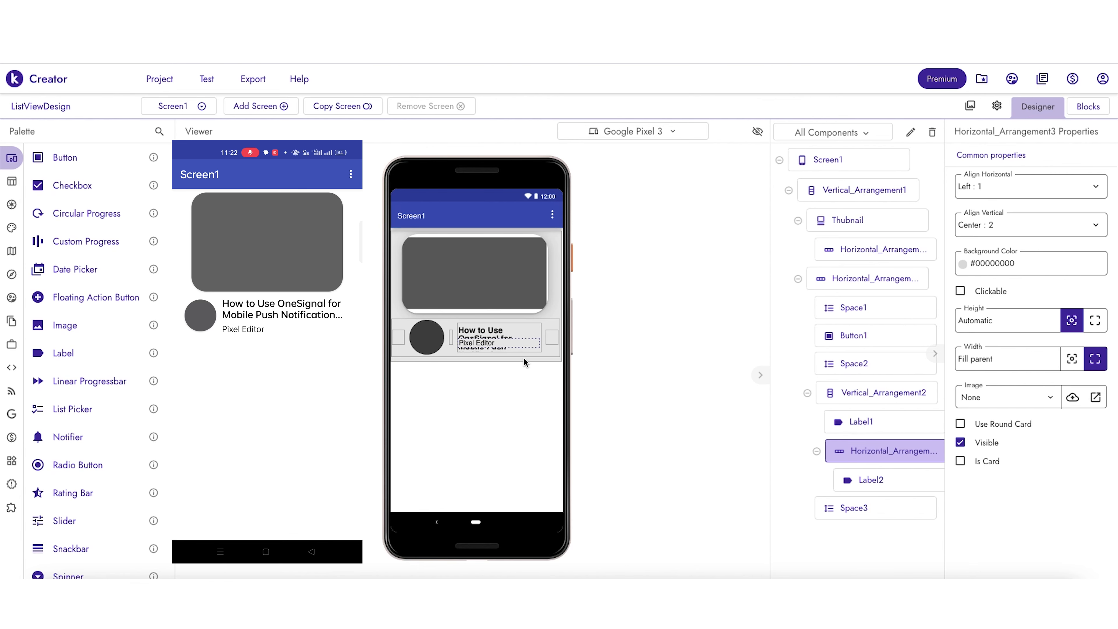
pyautogui.rightClick(516, 345)
pyautogui.click(543, 425)
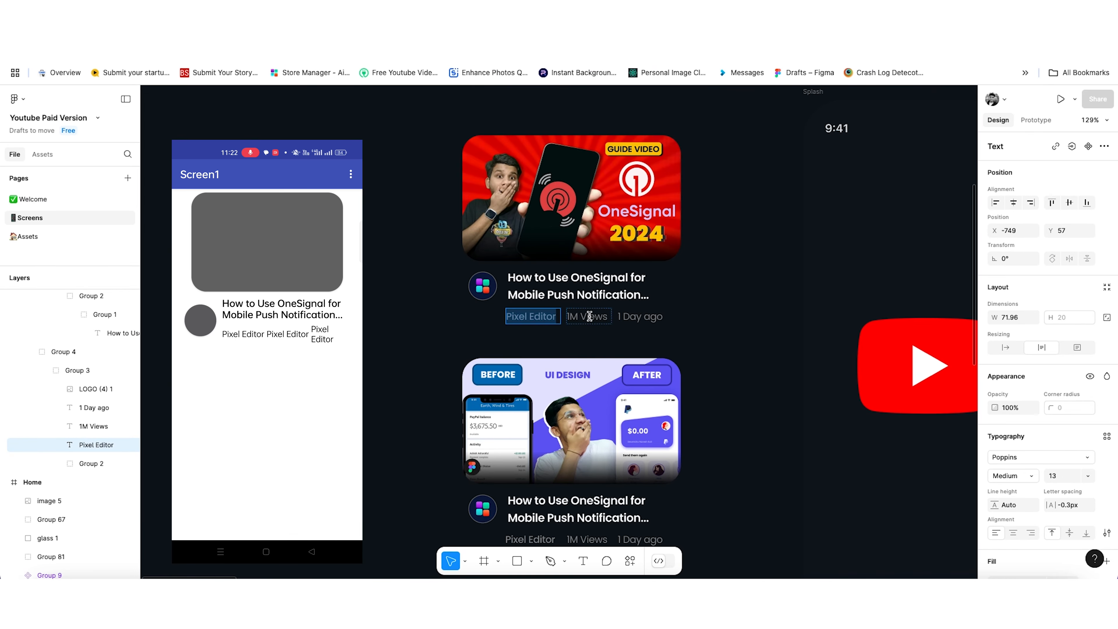
# Set the duplicated labels' texts to "1M Views" and "1 Day ago", copied from the video card mockup in Figma.
pyautogui.click(585, 315)
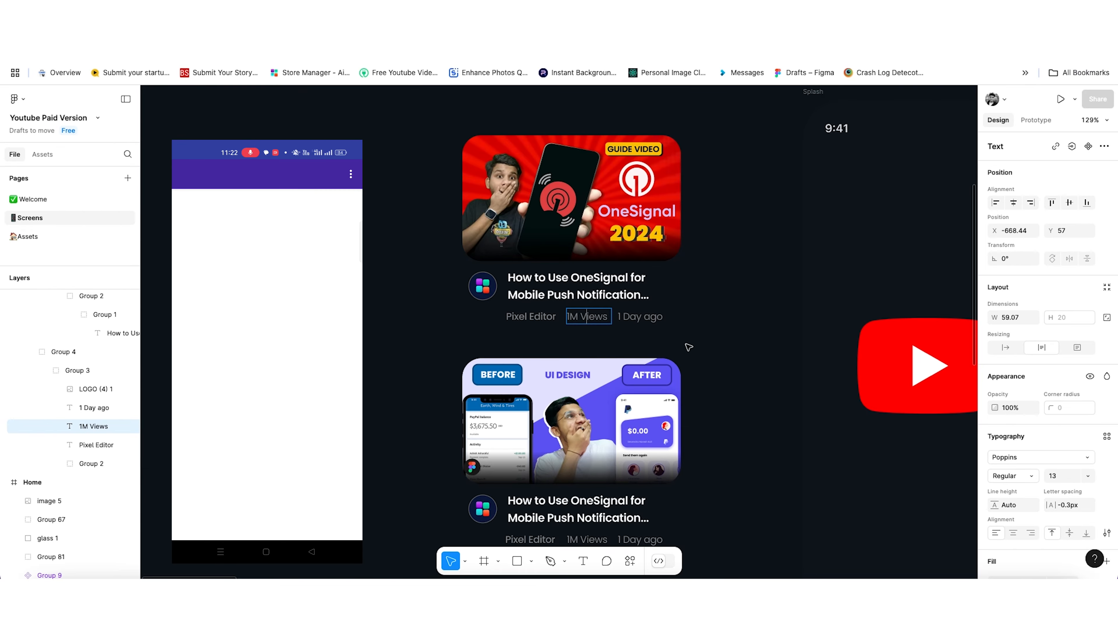
pyautogui.click(653, 318)
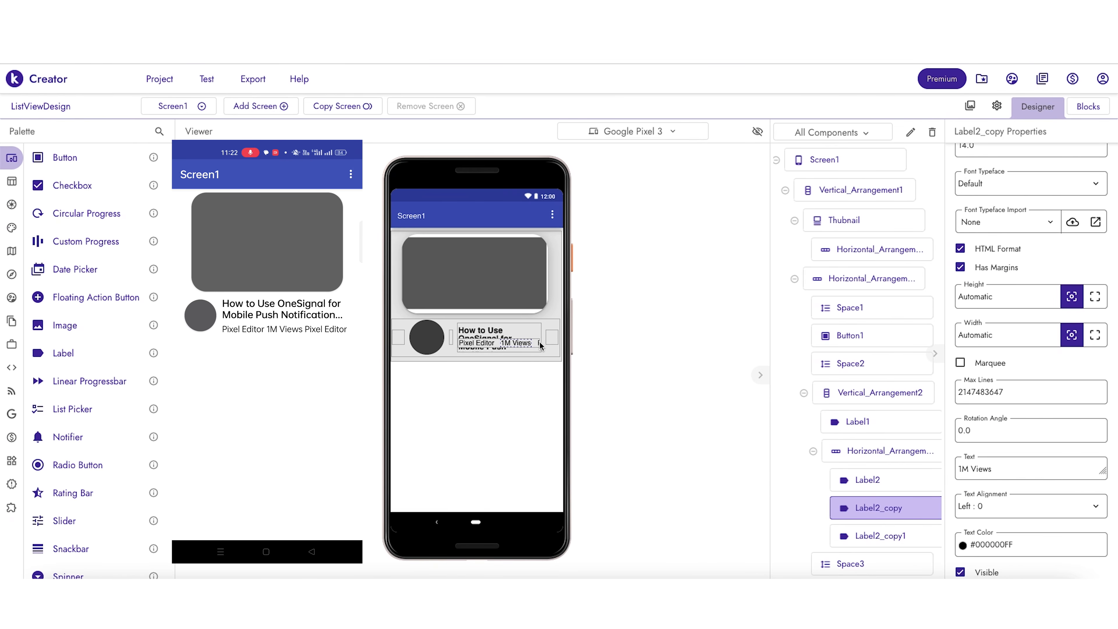
pyautogui.click(911, 529)
pyautogui.click(978, 473)
# Set the font size of both the "1 Day ago" and "1M Views" labels to 12.
pyautogui.scroll(4, 1000, 296)
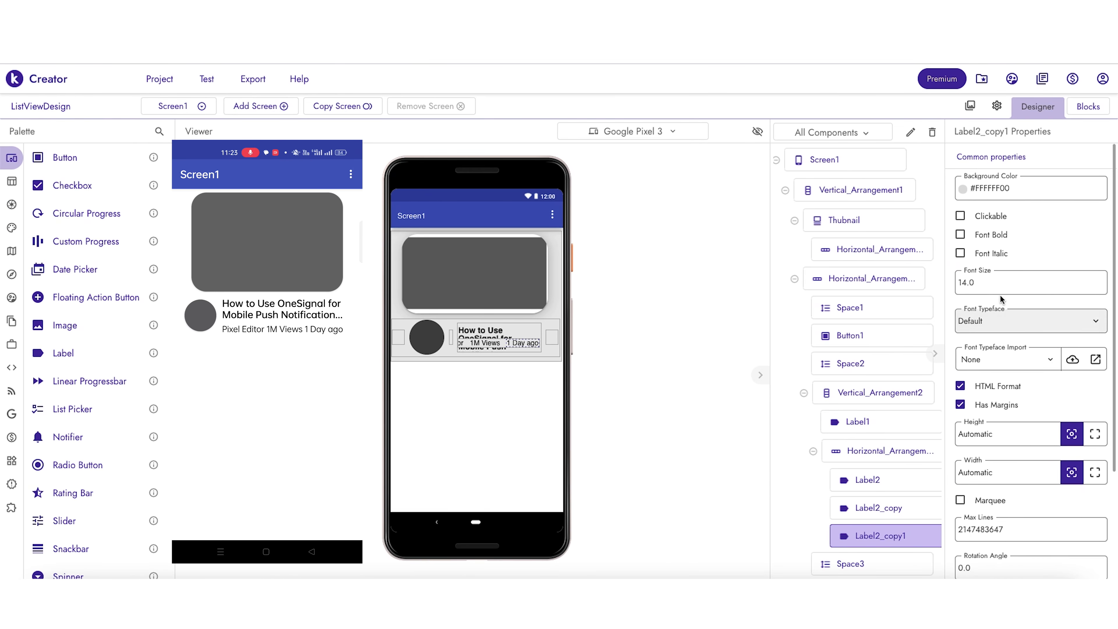
pyautogui.press('super+a')
pyautogui.click(998, 283)
pyautogui.press('super+a')
pyautogui.write('12')
pyautogui.press('super+a')
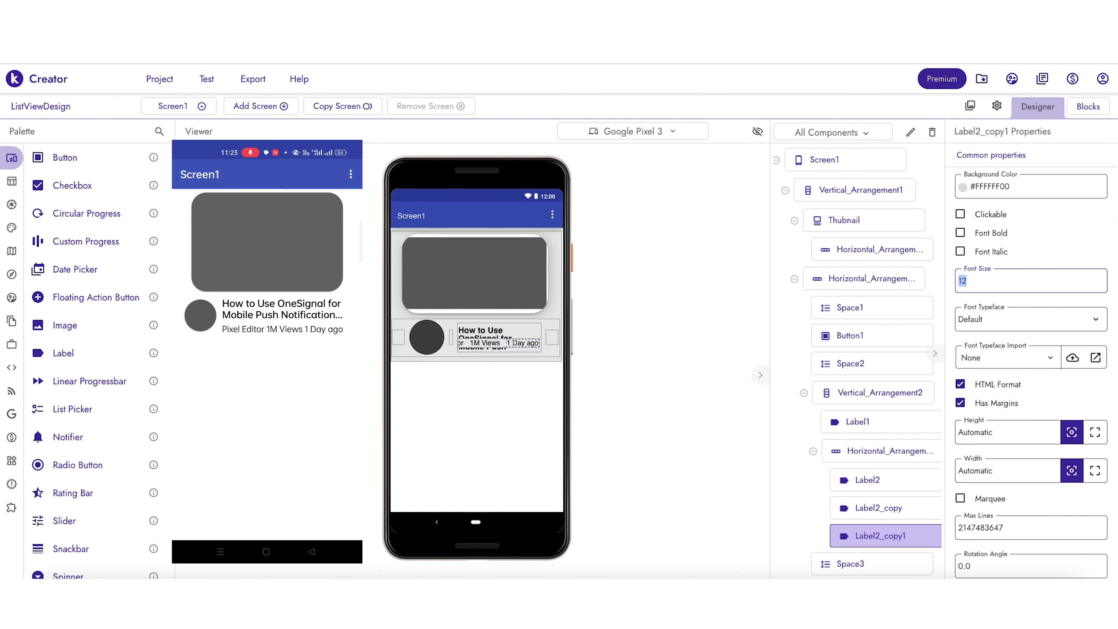
pyautogui.click(898, 519)
pyautogui.press('super+a')
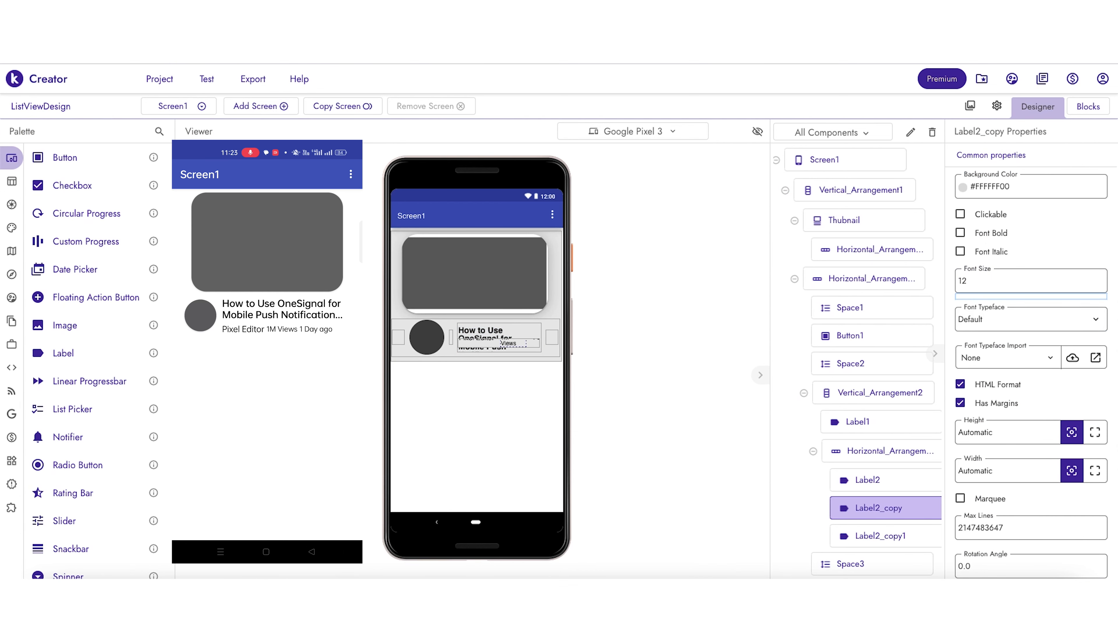
# Add a trailing space to the "1M Views" label's text to separate it from the "1 Day ago" label.
pyautogui.moveTo(12, 205)
pyautogui.click(28, 182)
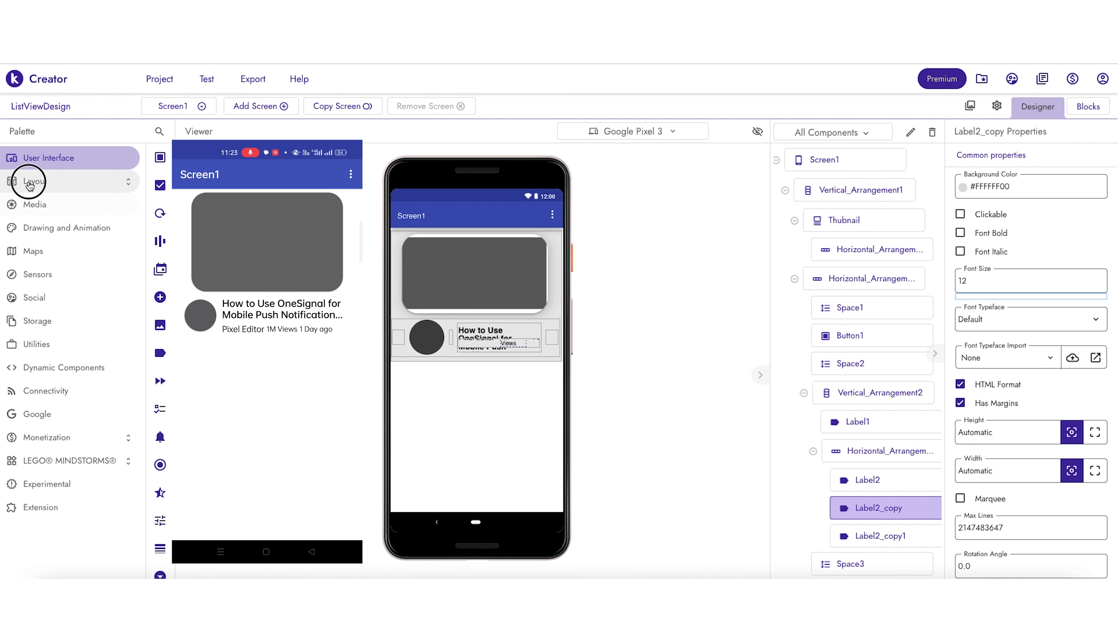
pyautogui.scroll(-3, 1035, 477)
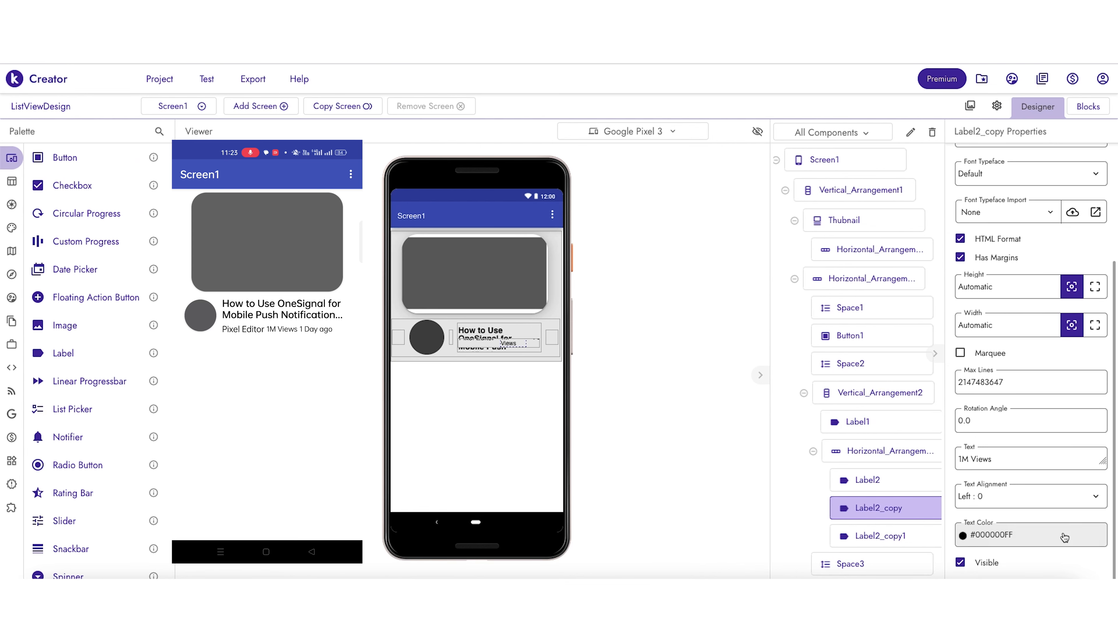
pyautogui.click(1035, 476)
pyautogui.write('.')
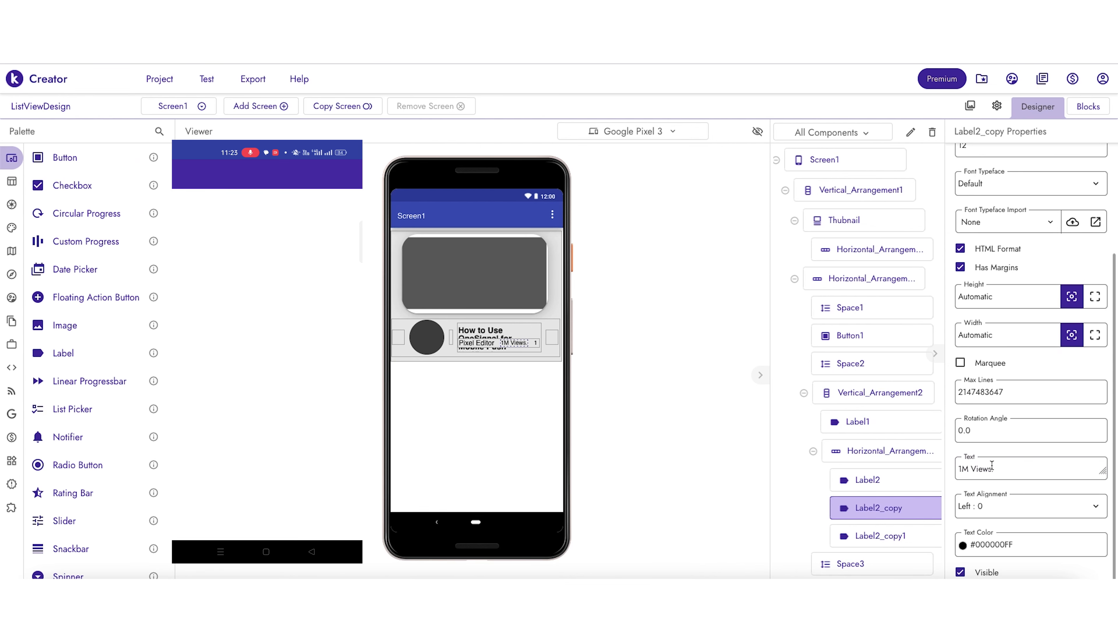
pyautogui.click(995, 471)
pyautogui.press('BackSpace')
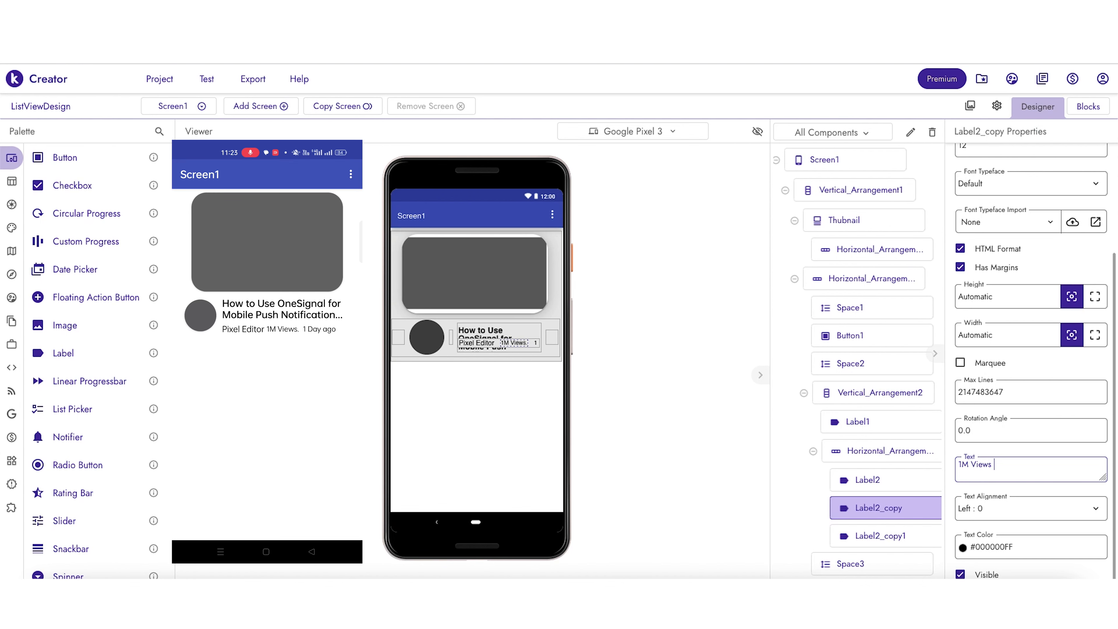
pyautogui.click(993, 491)
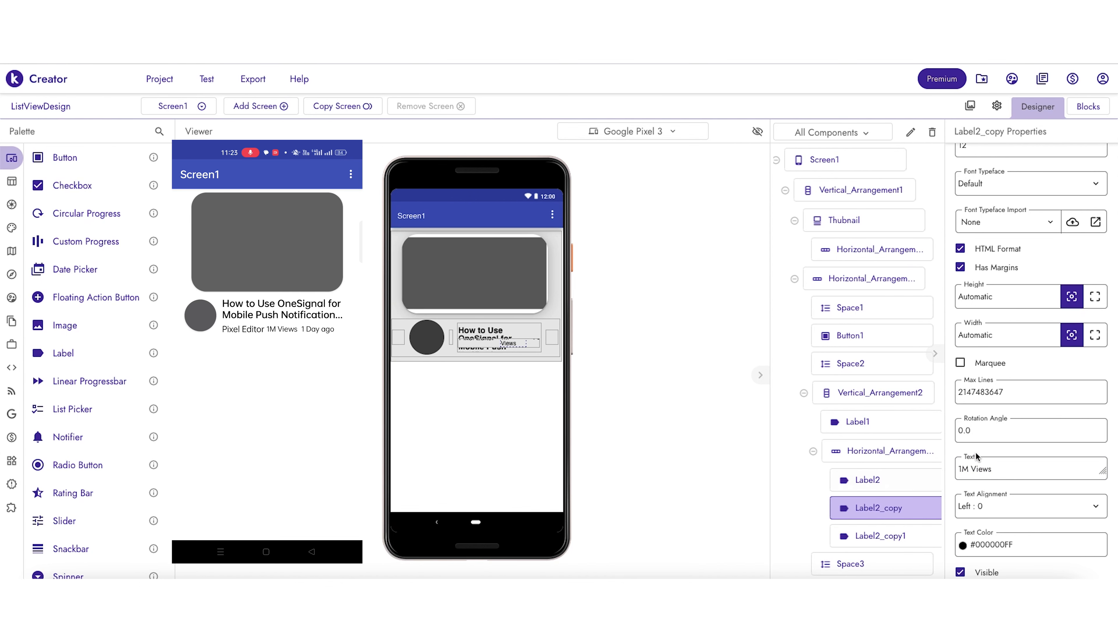
pyautogui.click(960, 468)
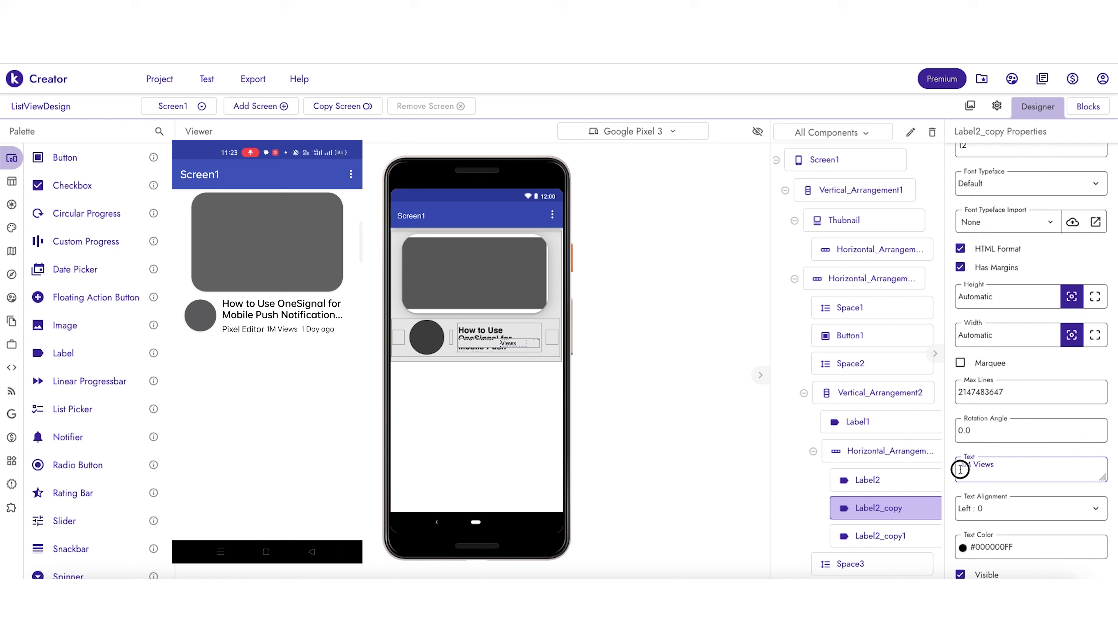
pyautogui.click(967, 489)
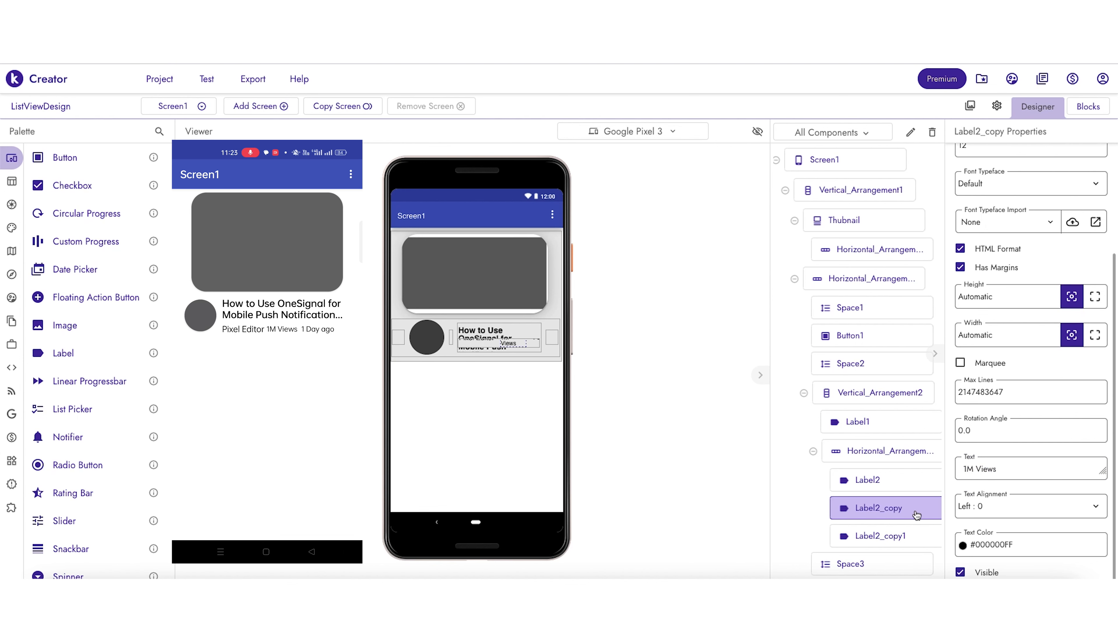
# Check the label row in the Figma mockup, and insert a Space between the title label and the channel label row in Kodular.
pyautogui.click(863, 446)
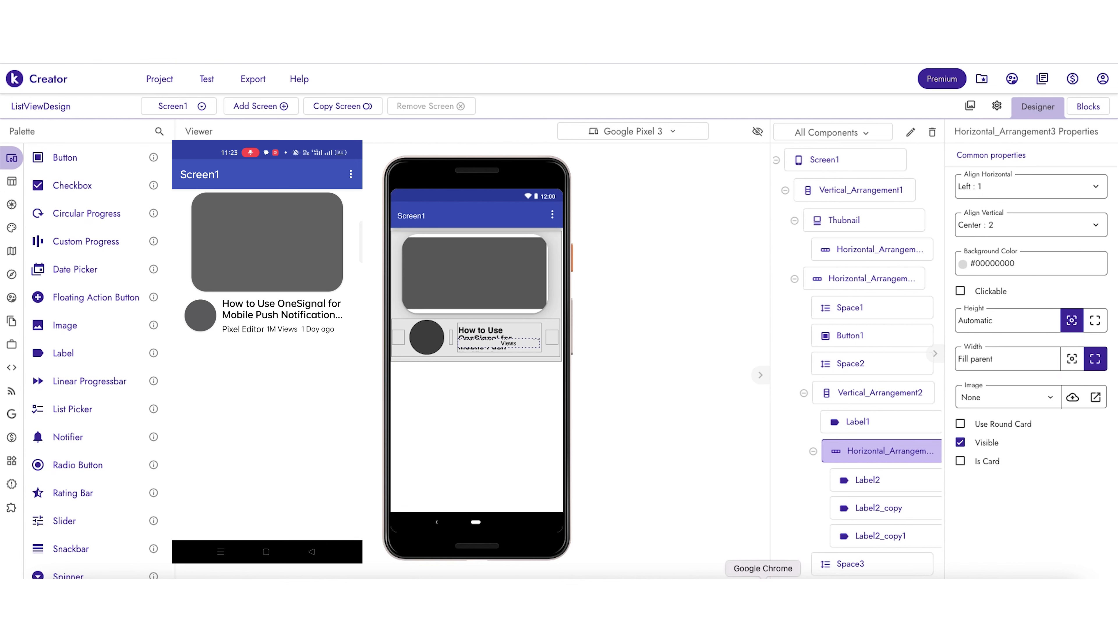
pyautogui.click(763, 600)
pyautogui.click(669, 344)
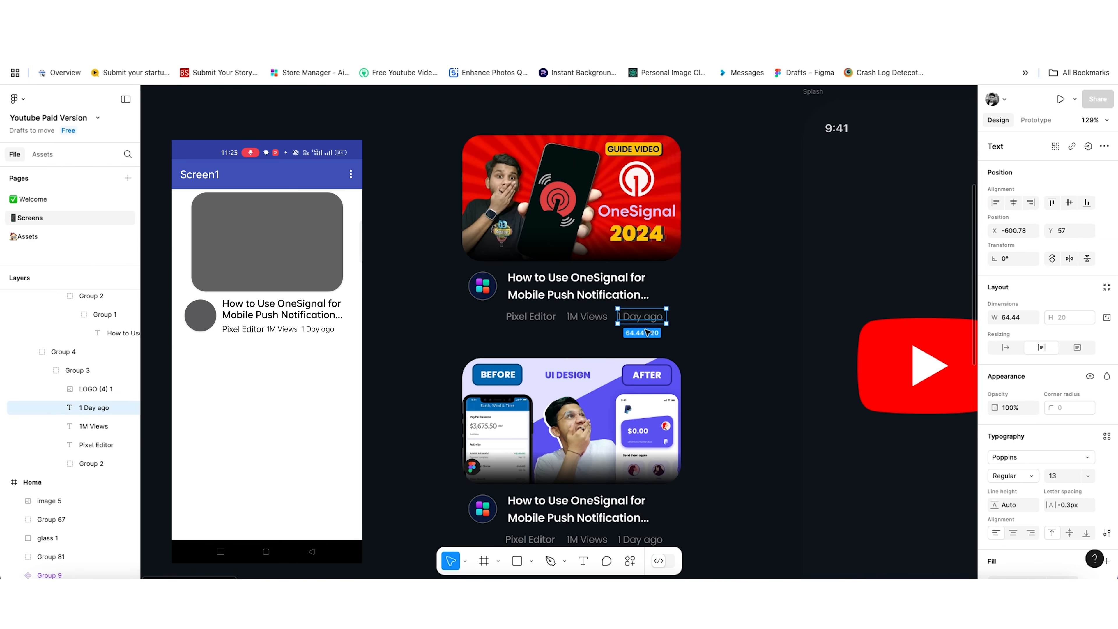
pyautogui.hotkey('ctrl', 'Left')
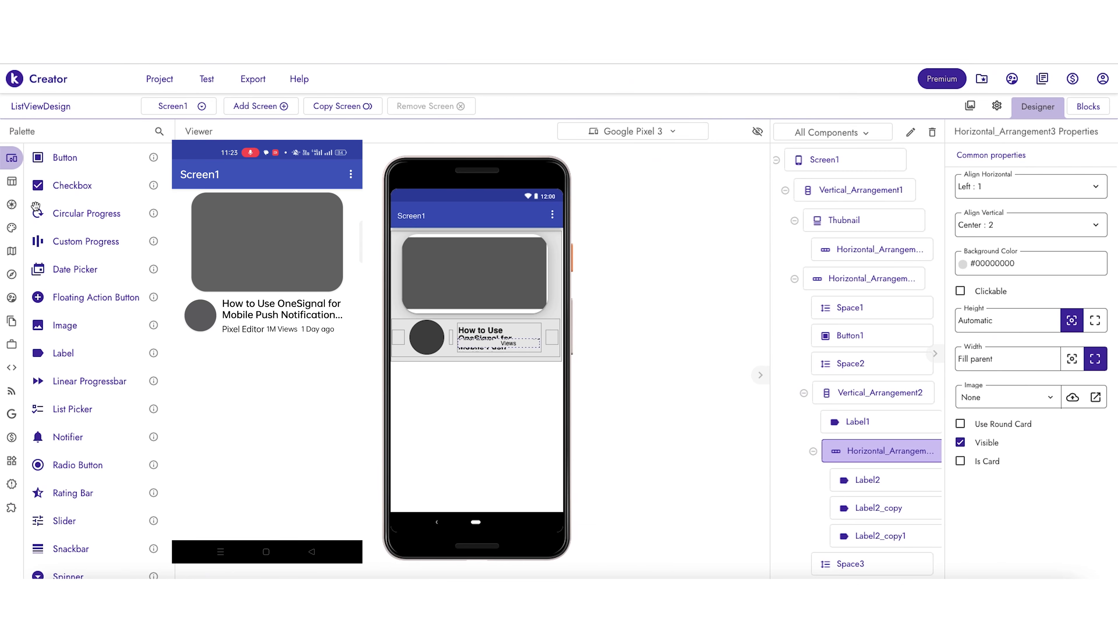
pyautogui.moveTo(12, 185)
pyautogui.click(61, 204)
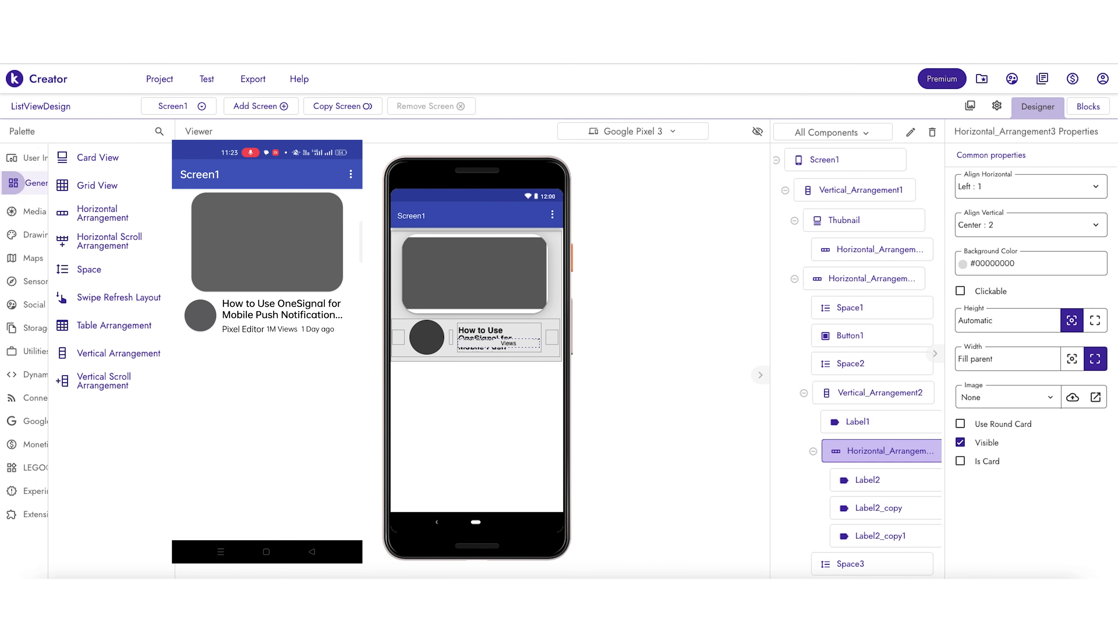
pyautogui.moveTo(82, 270); pyautogui.dragTo(484, 342)
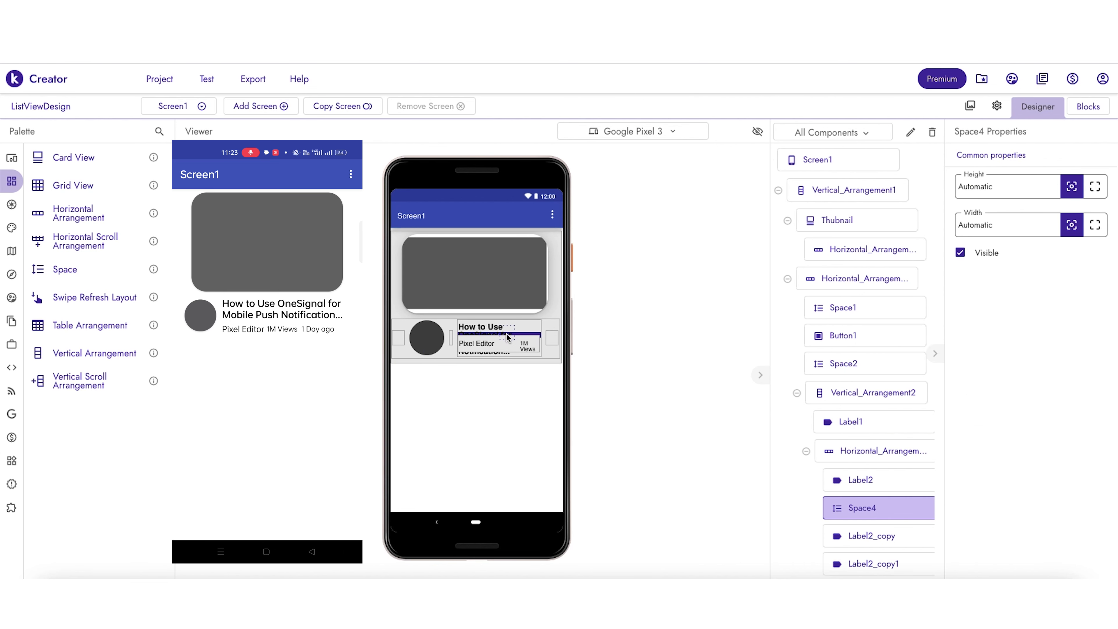
# Set the height of the Space between the title label and the channel label row to 5px.
pyautogui.click(1005, 190)
pyautogui.write('2')
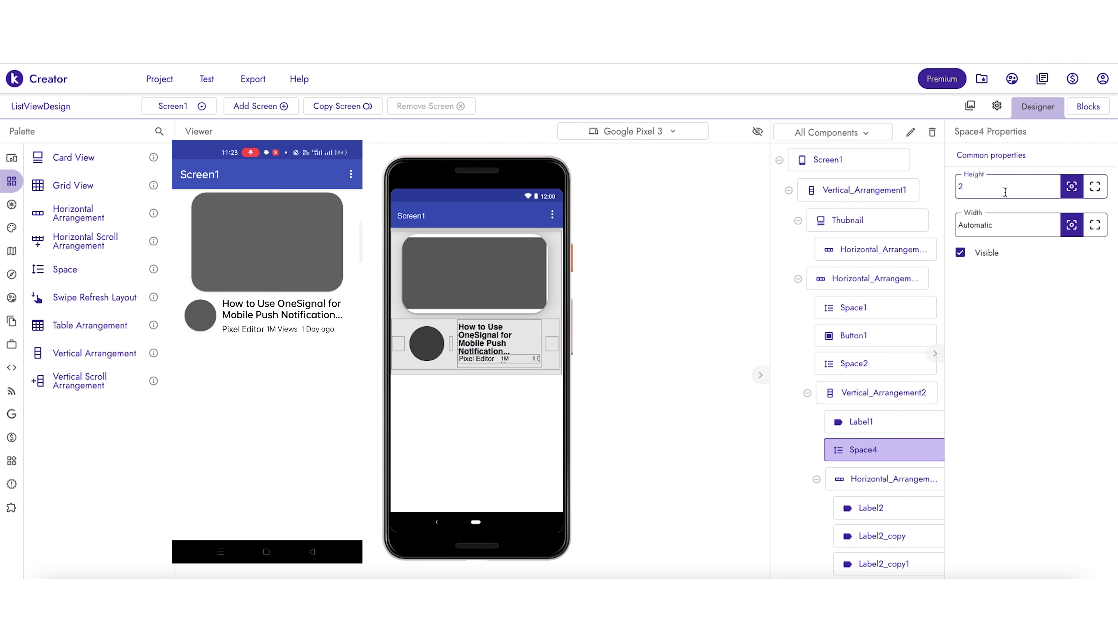
pyautogui.write('0')
pyautogui.press('Return')
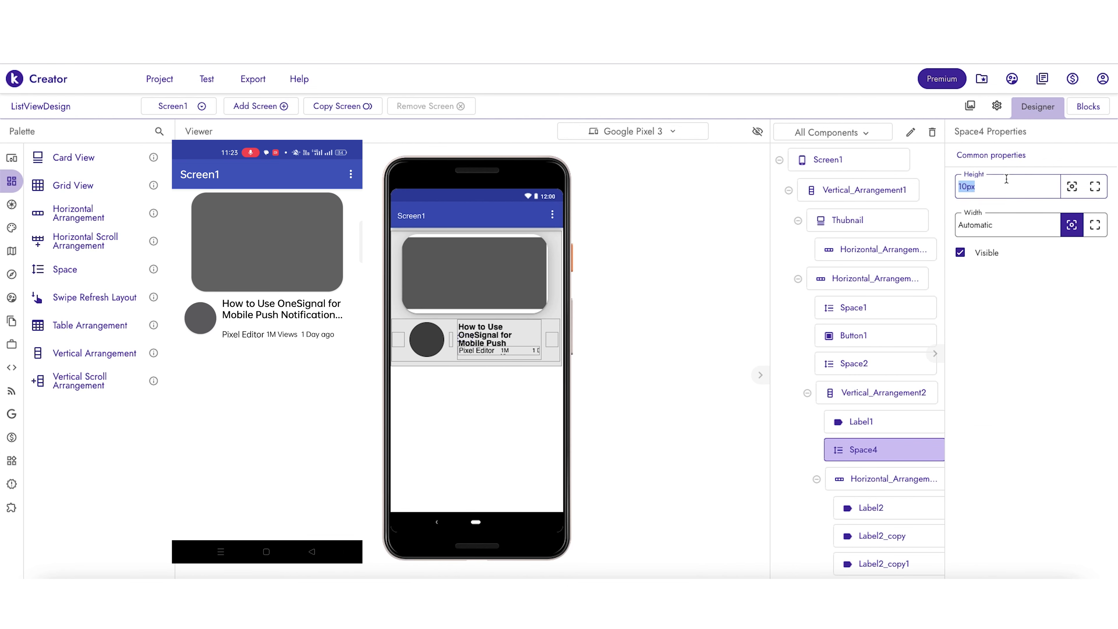
pyautogui.write('5')
pyautogui.press('Return')
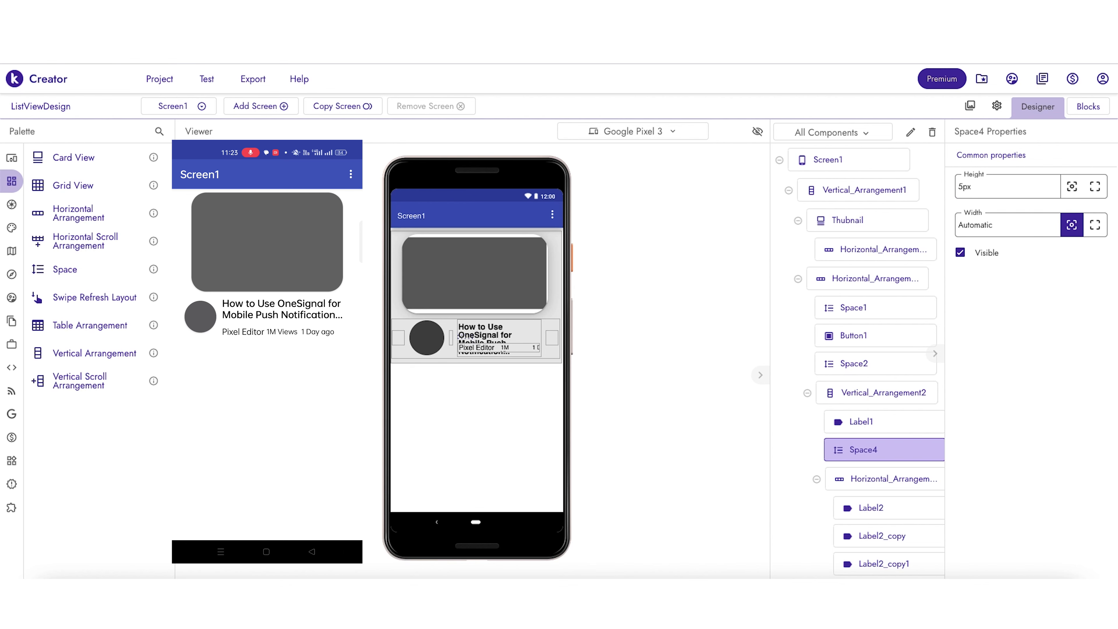
# Insert a Space between the Thubnail card and the arrangement holding the avatar and labels, with a height of 2%.
pyautogui.moveTo(109, 275); pyautogui.dragTo(458, 322)
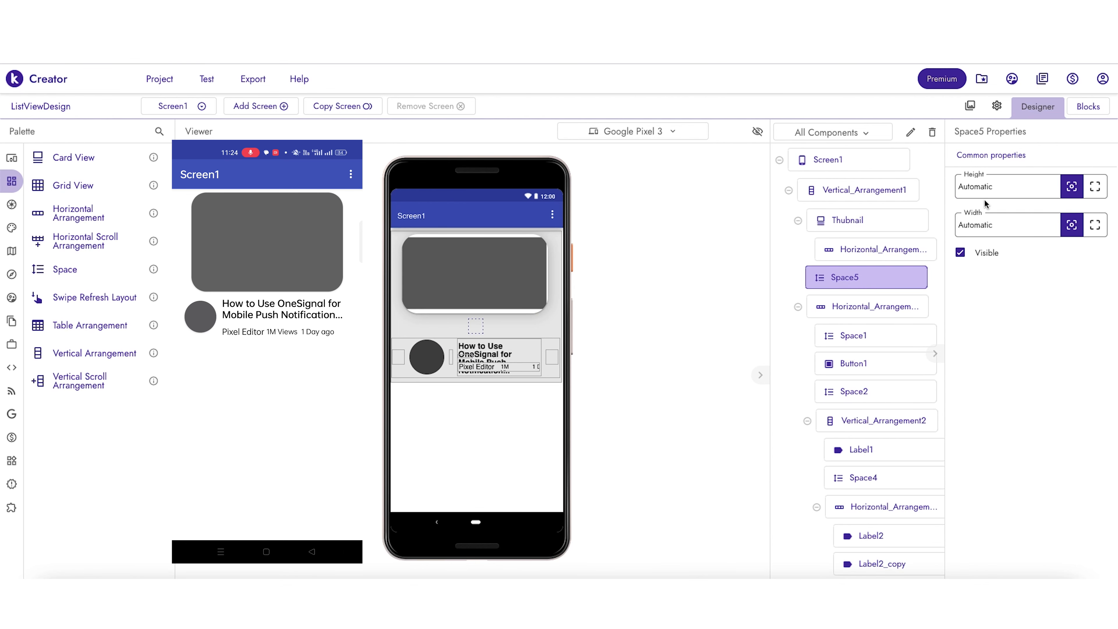
pyautogui.write('2%')
pyautogui.press('Return')
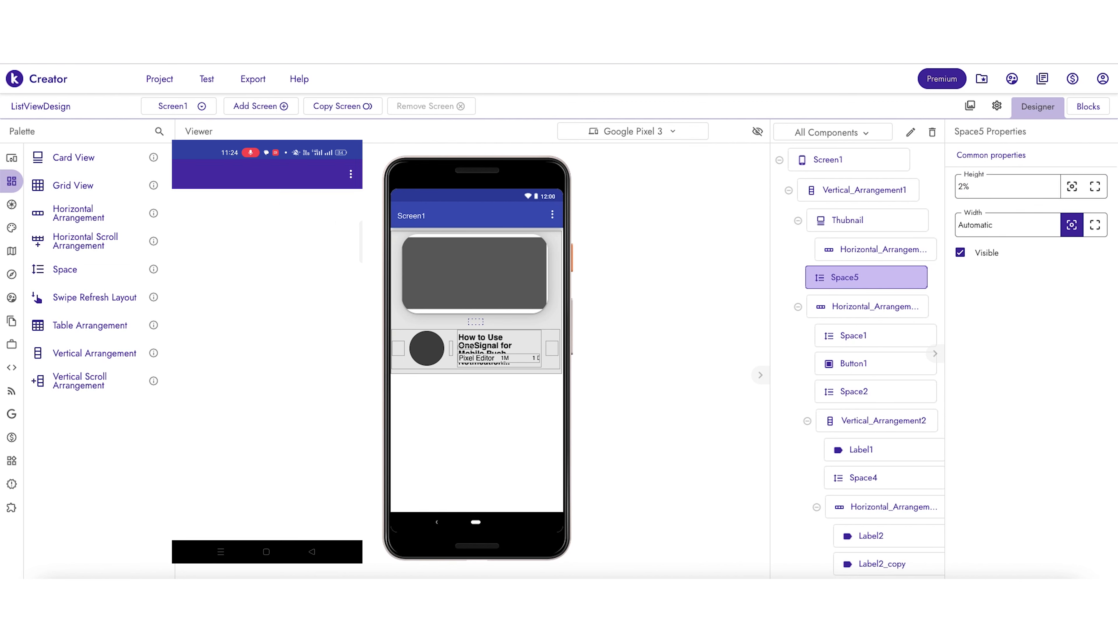
# Rename the grey horizontal arrangement inside the Thubnail card.
pyautogui.click(509, 255)
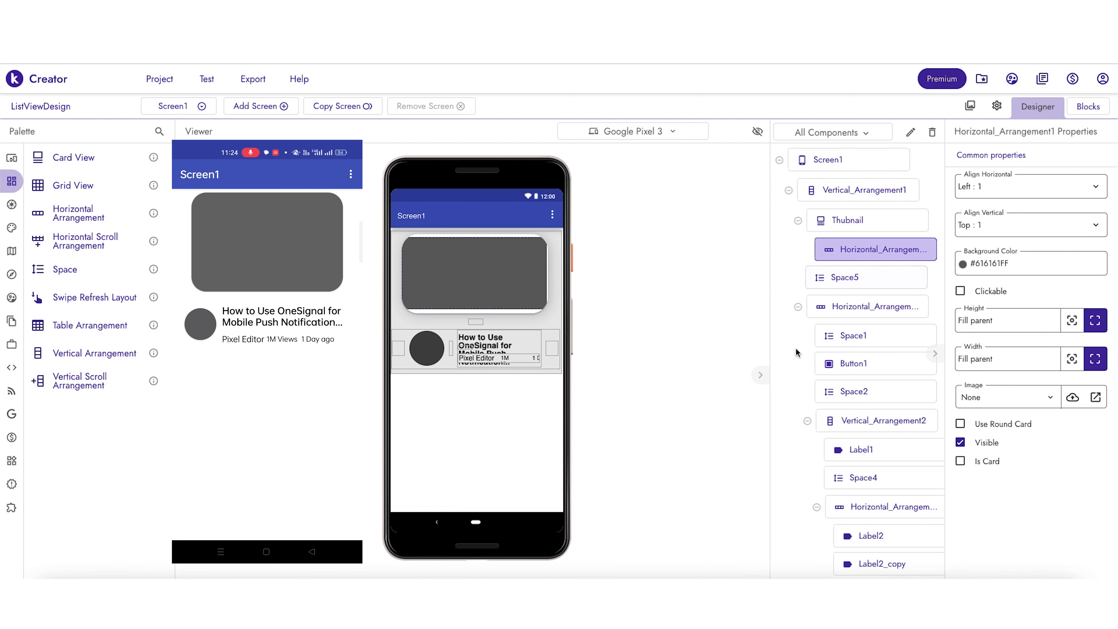
pyautogui.click(910, 133)
pyautogui.write('Th')
pyautogui.click(863, 142)
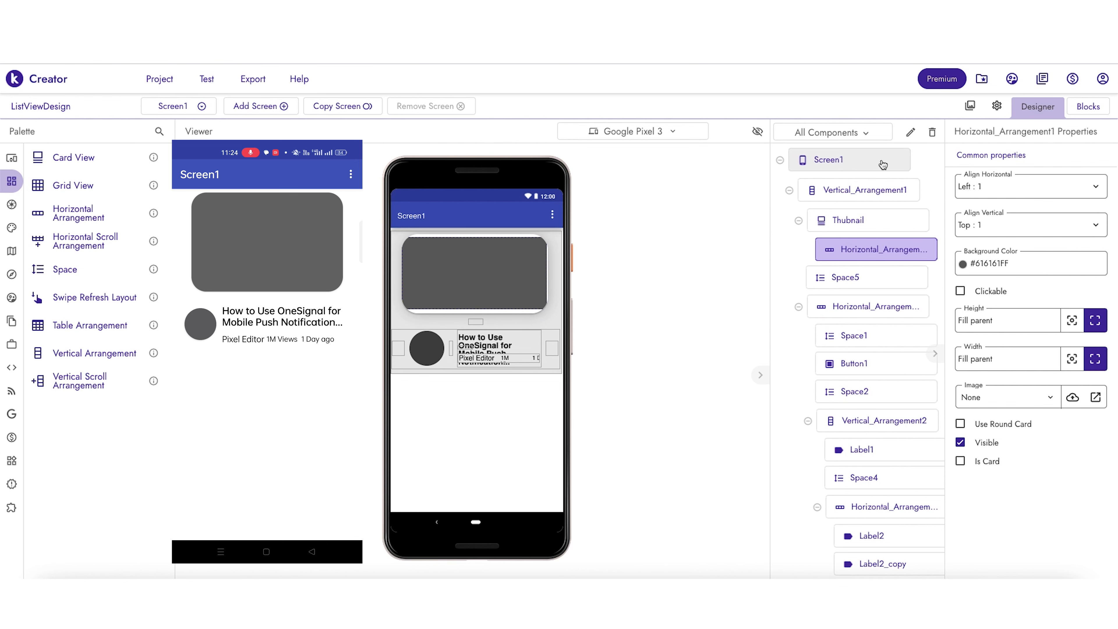
pyautogui.click(910, 131)
pyautogui.hotkey('ctrl', 'a')
pyautogui.write('T')
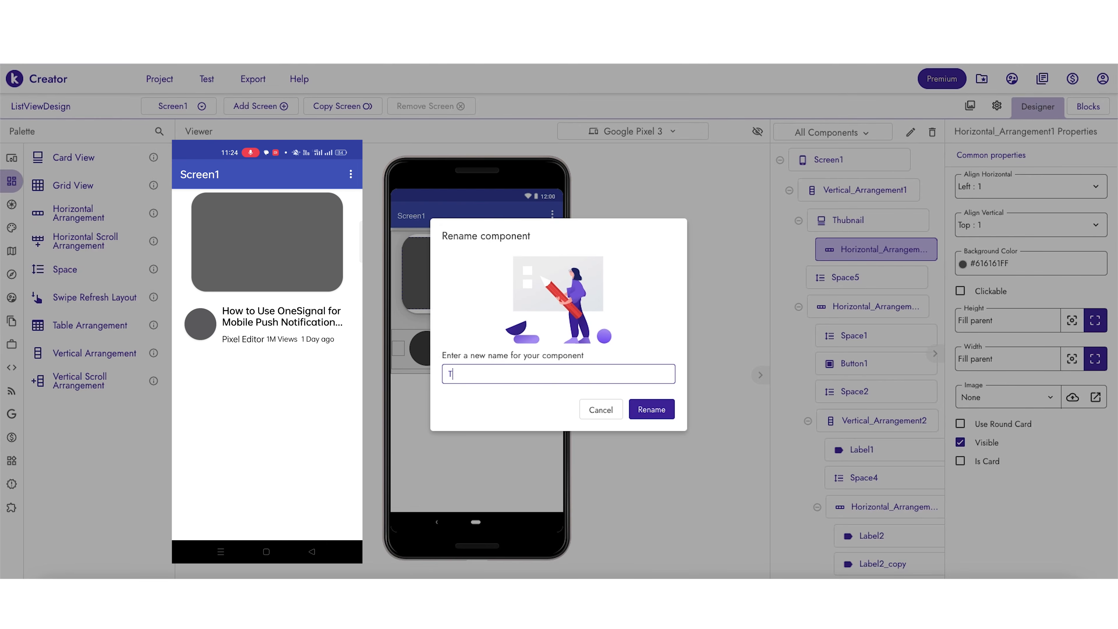